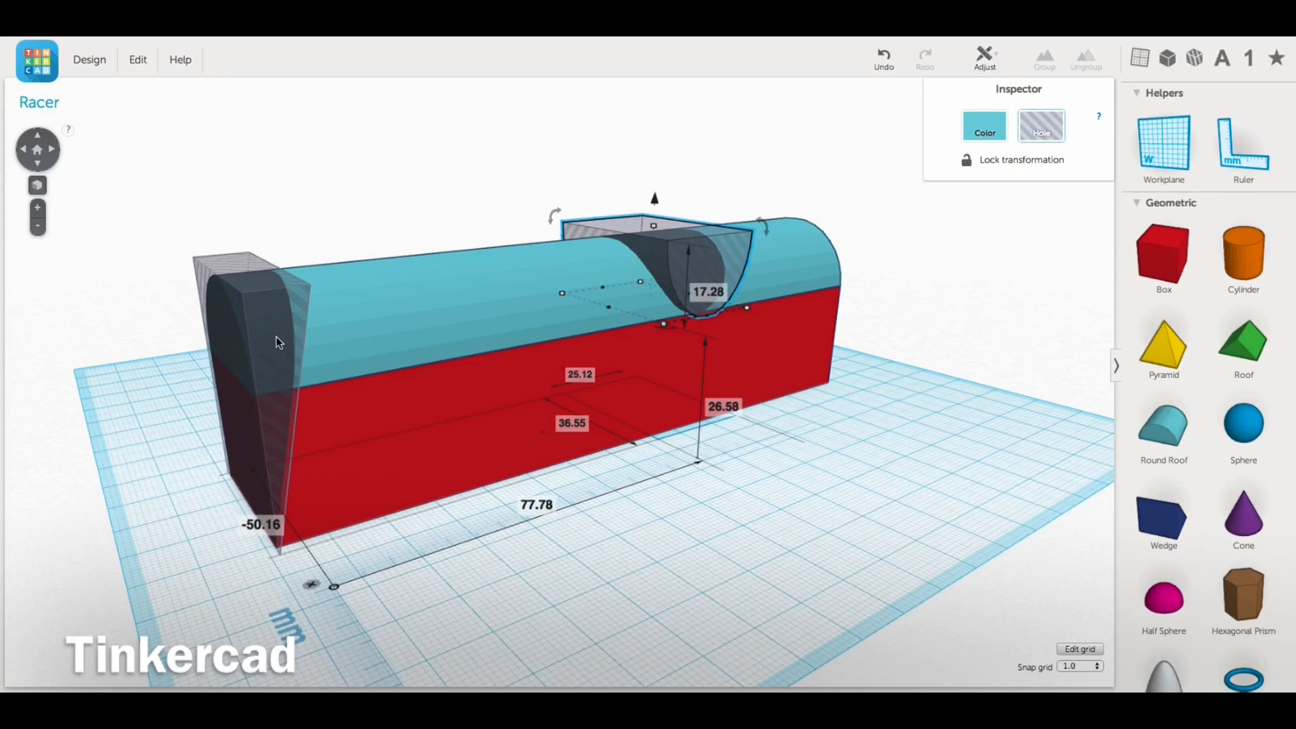
Group the red box and round roof with the two hole shapes to cut the cockpit notch and trim the end of the racer body
click(277, 341)
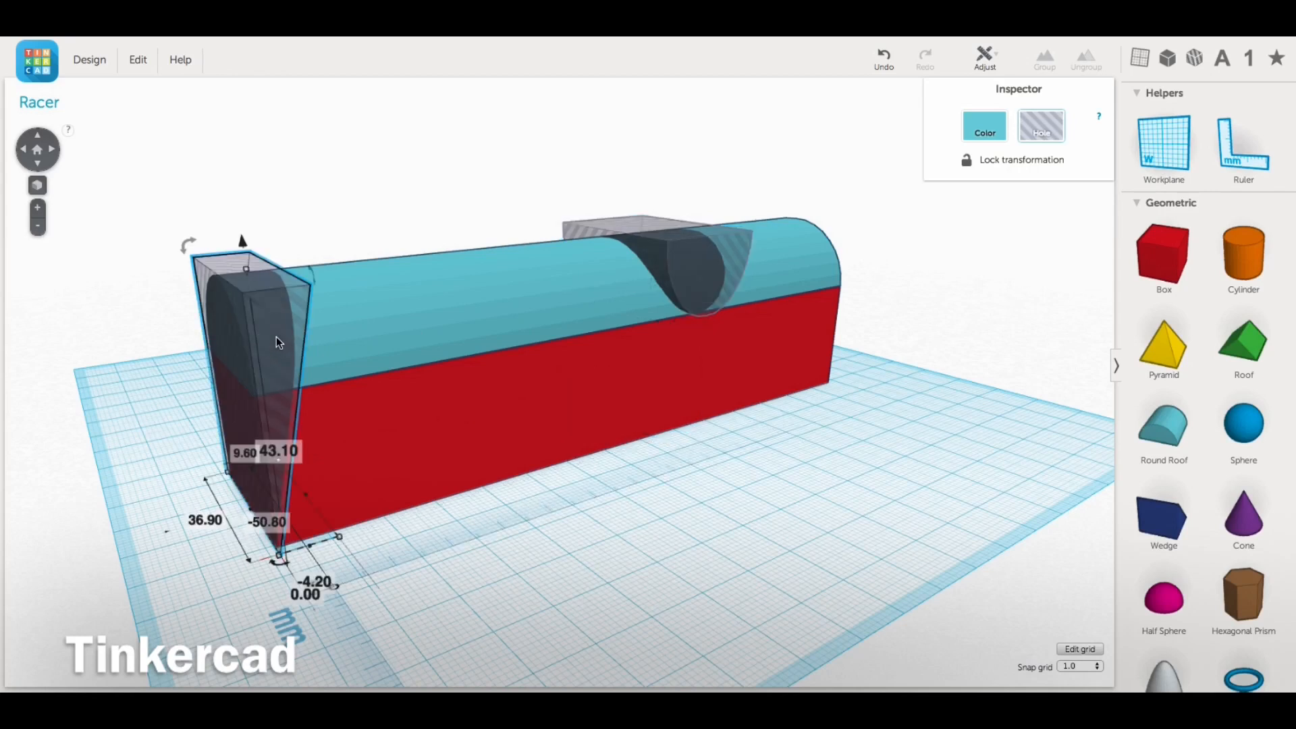
right_drag(683, 525, 607, 533)
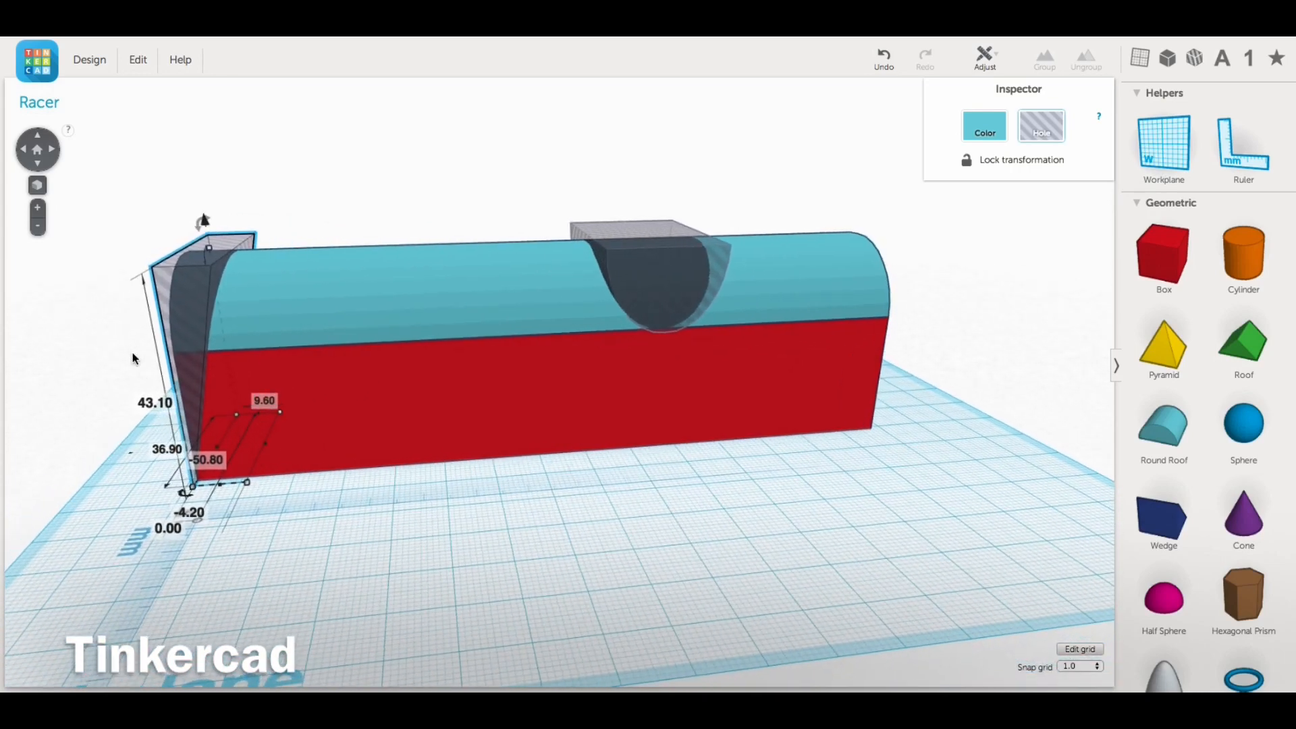
drag(117, 325, 885, 433)
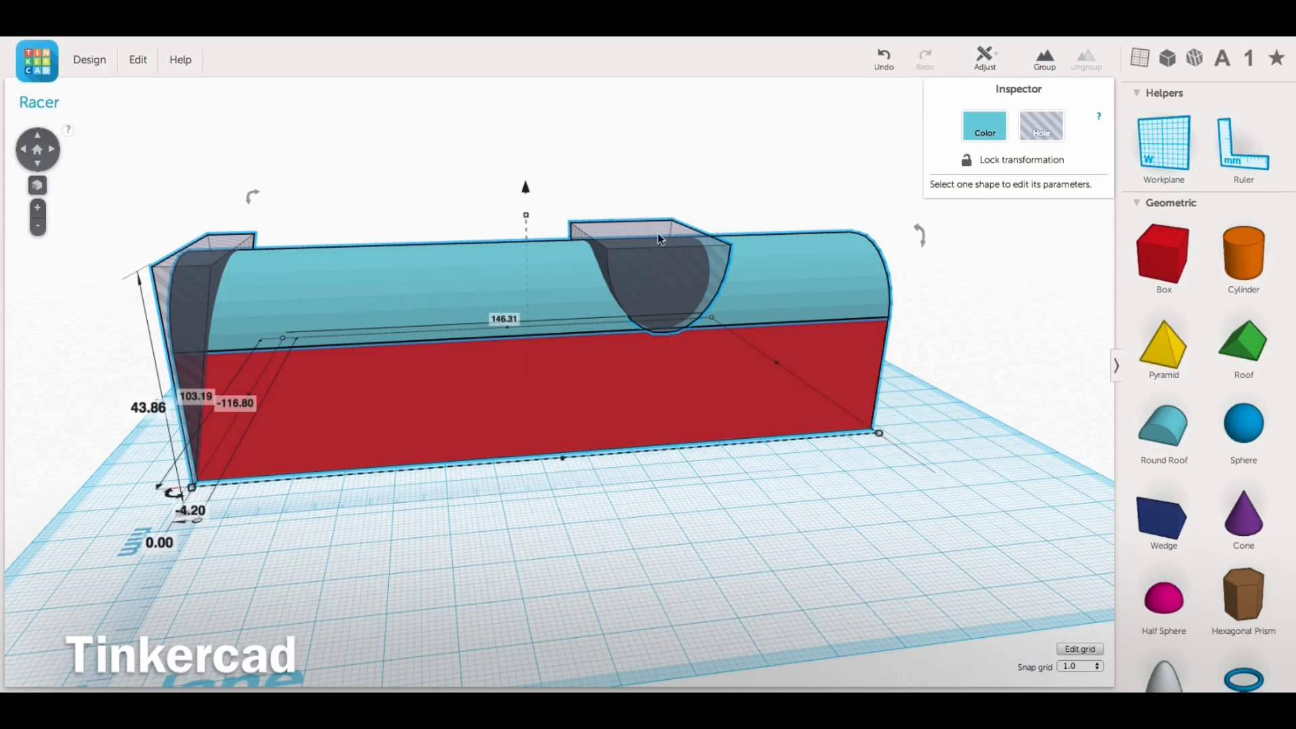
click(1048, 61)
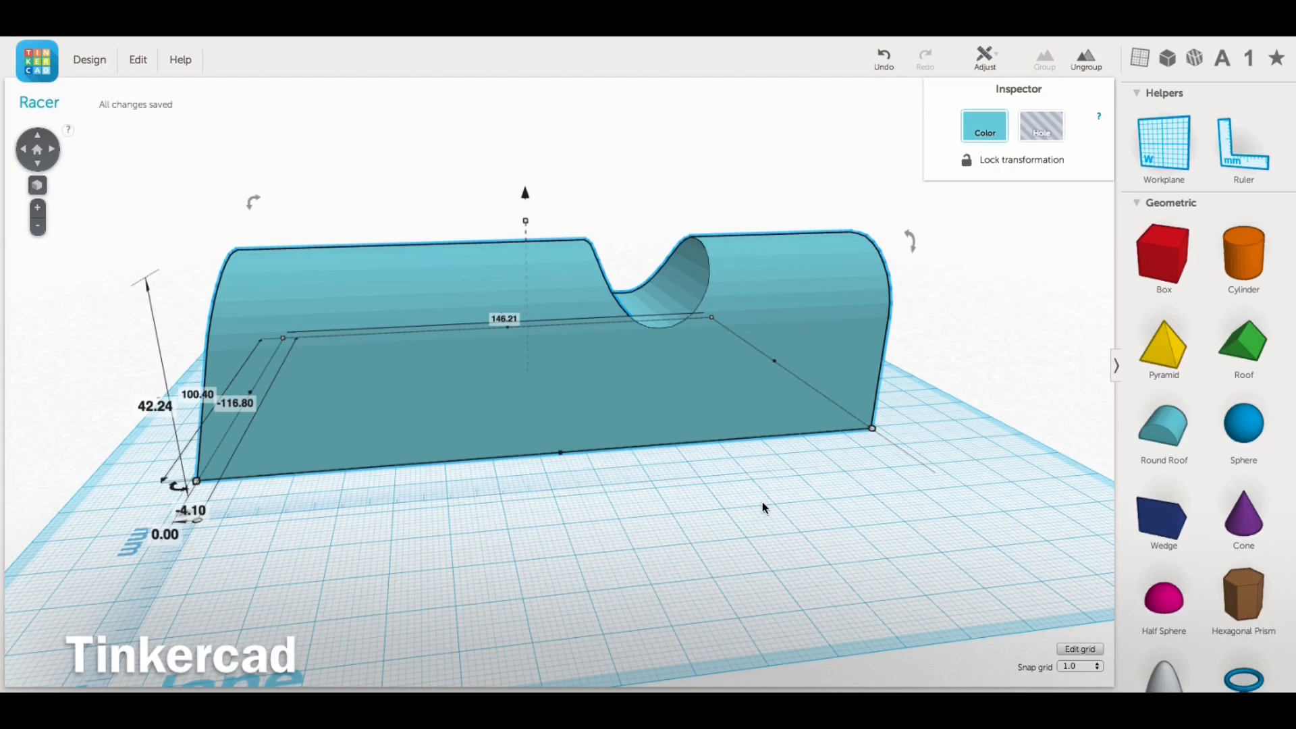
right_drag(568, 502, 610, 504)
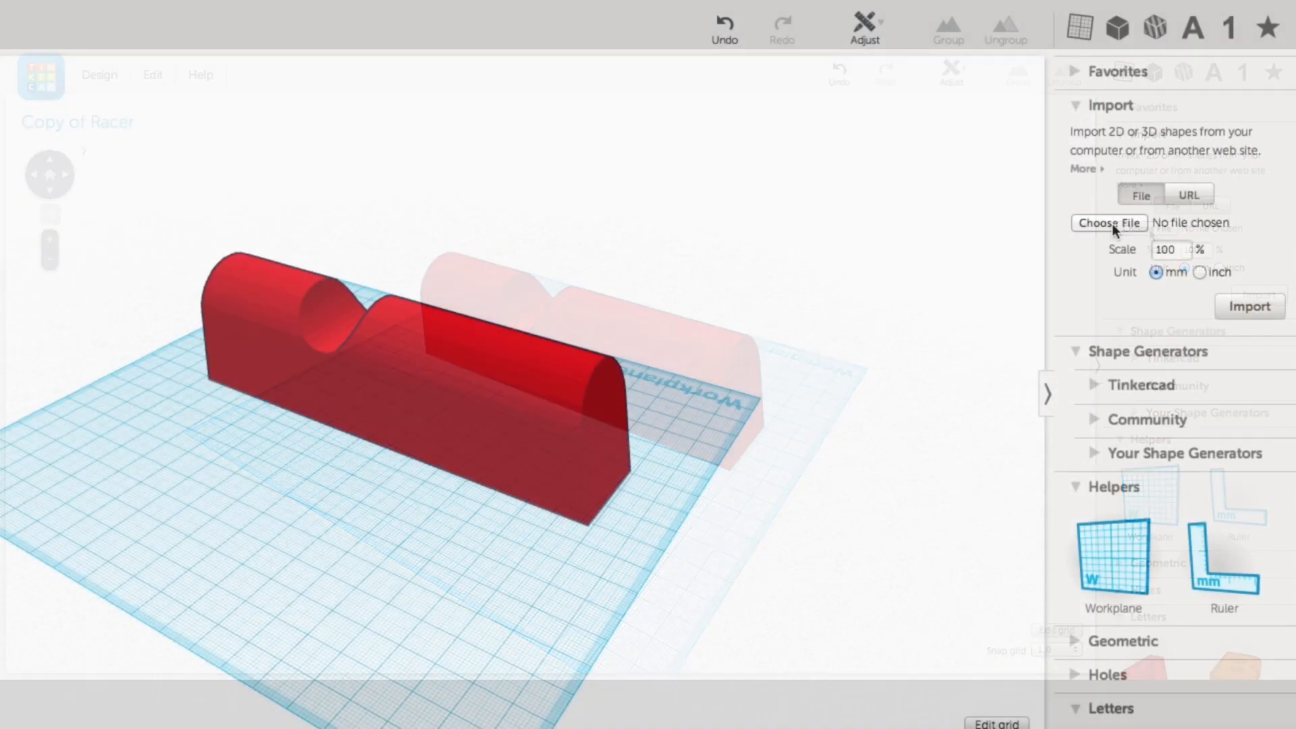
Import bolt_big.stl at 25% scale in mm and move the bolt to an empty area of the workplane beside the racer body
click(1147, 229)
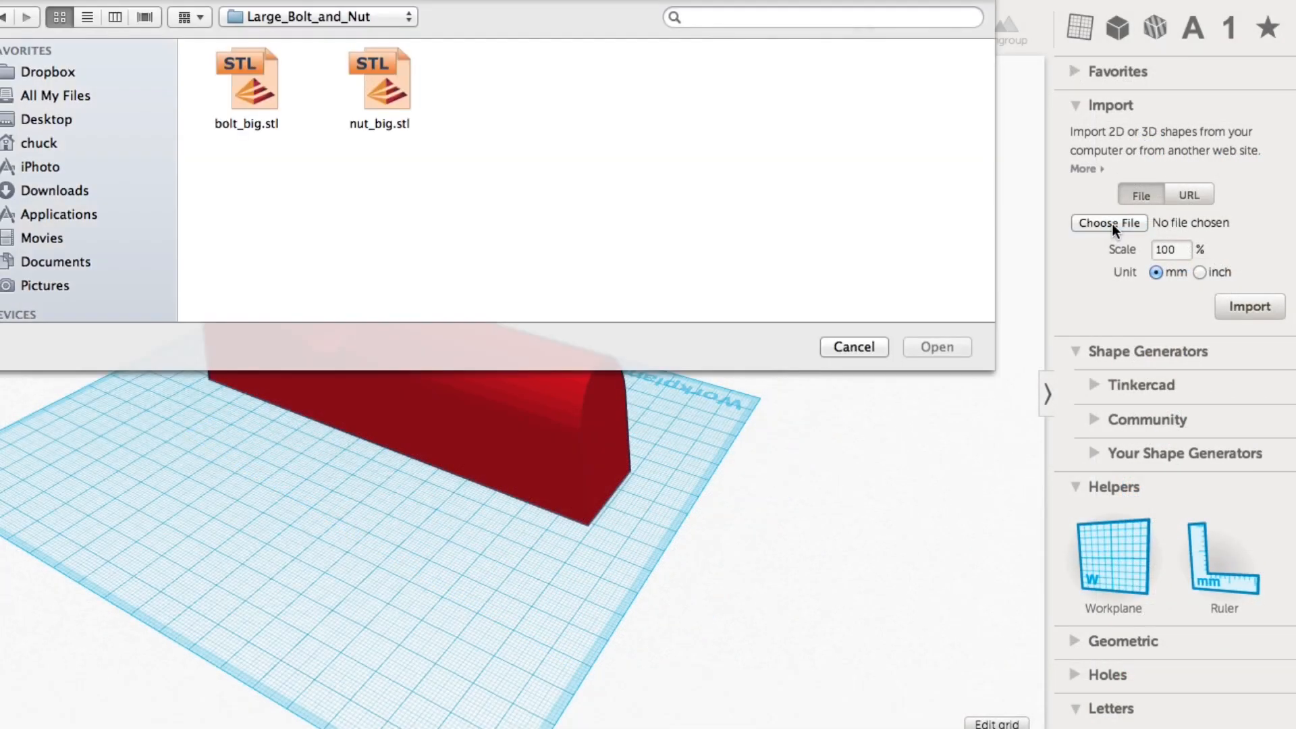
click(248, 84)
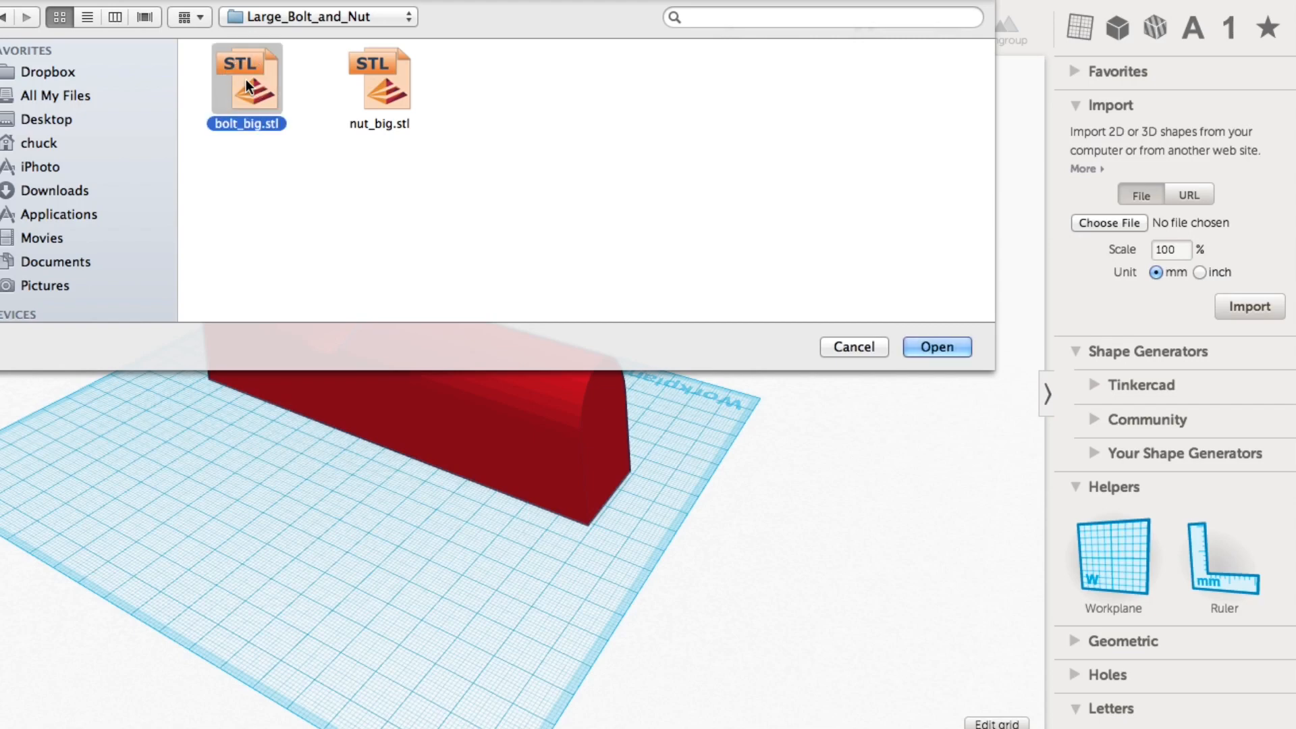
click(937, 347)
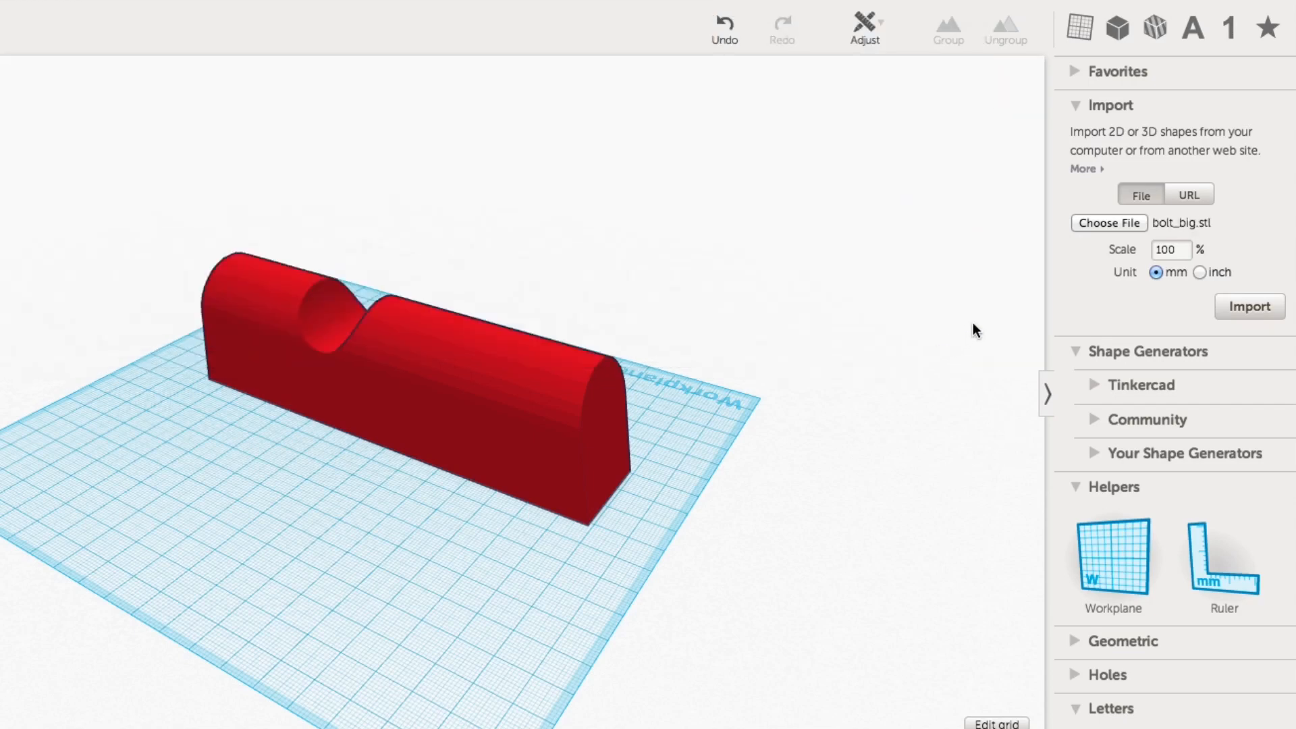
double_click(1168, 250)
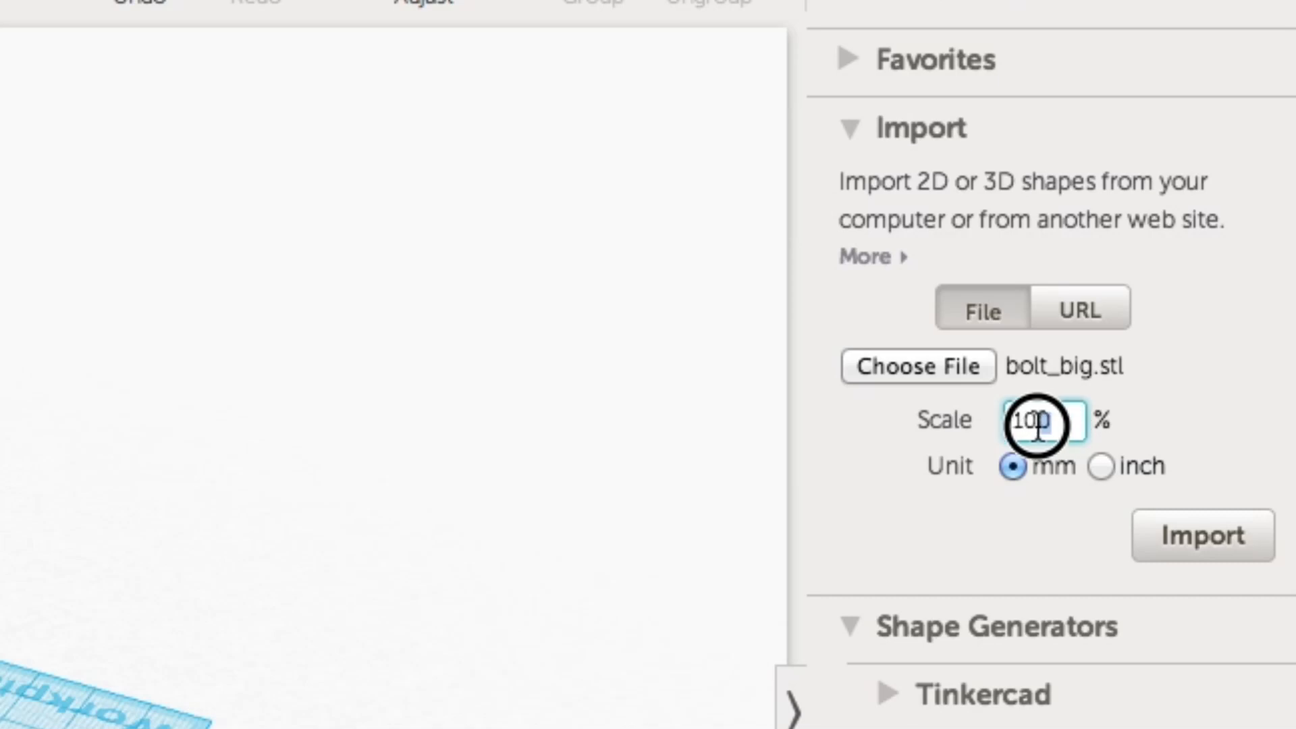
drag(1037, 424, 1016, 424)
text(25)
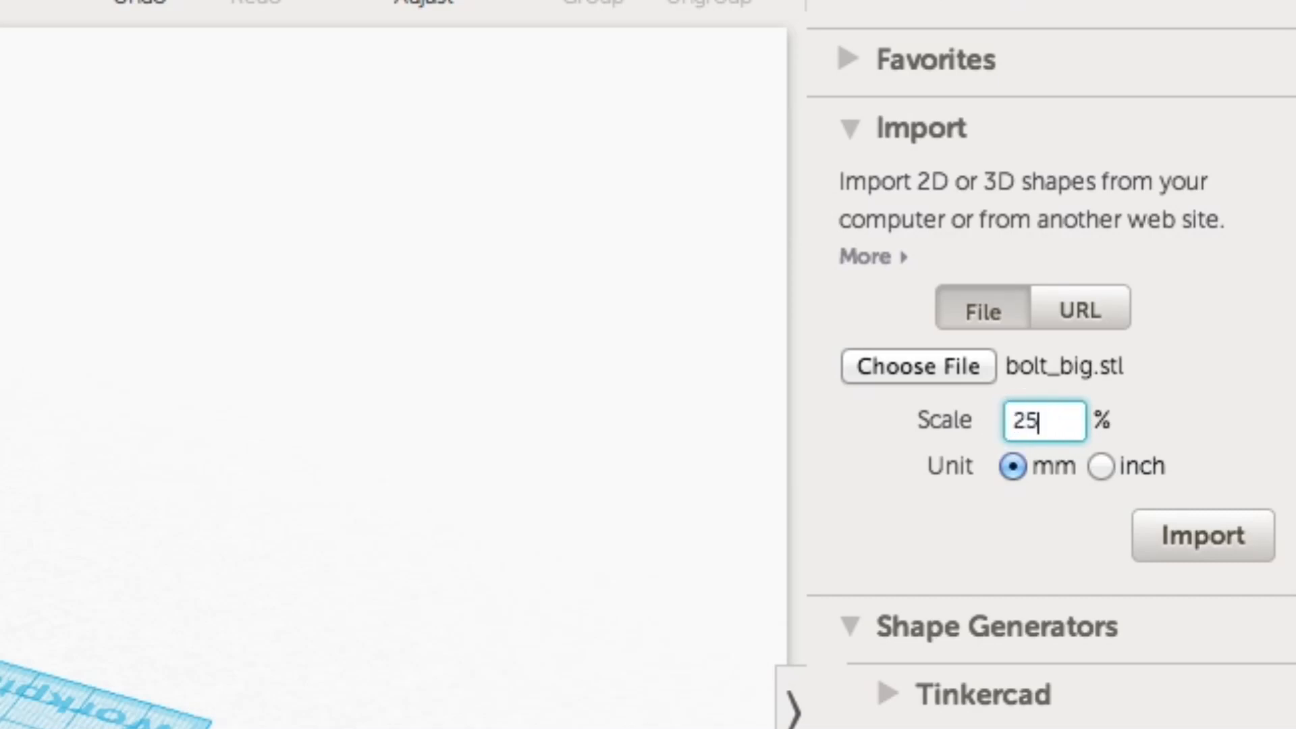
click(1218, 536)
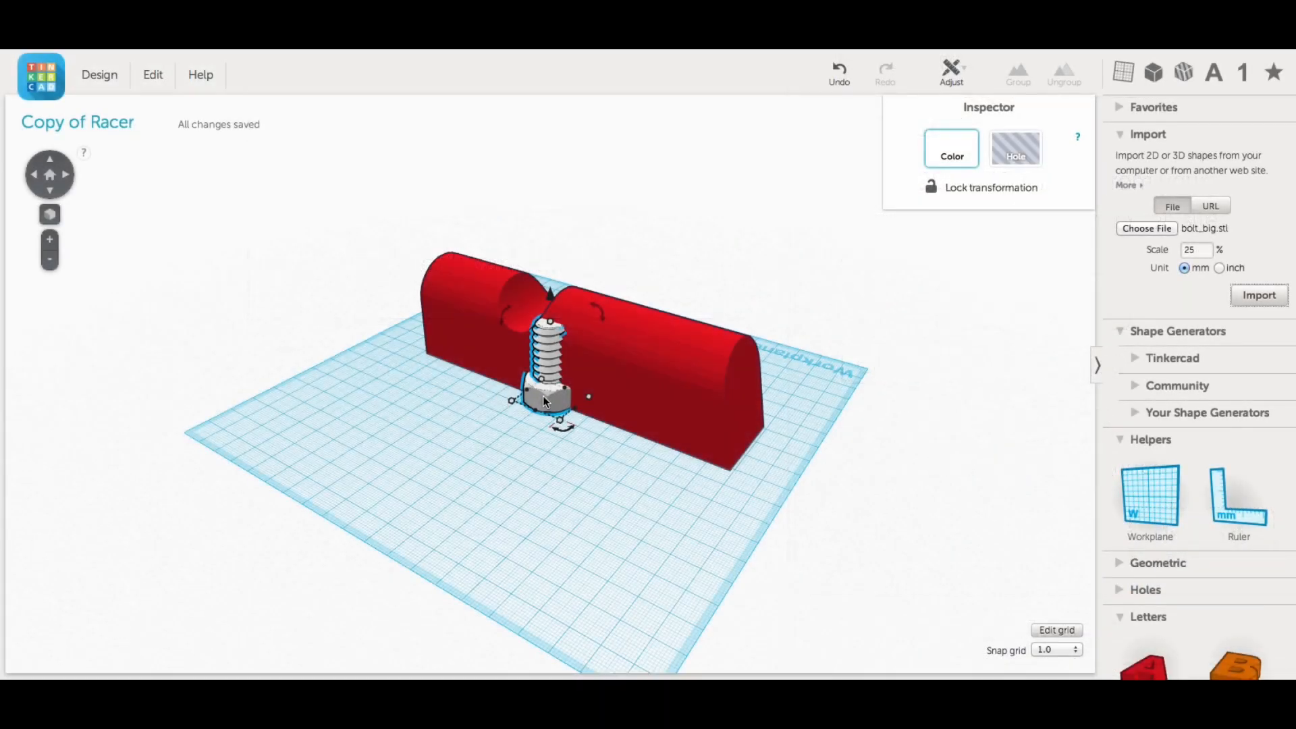
drag(550, 399, 380, 457)
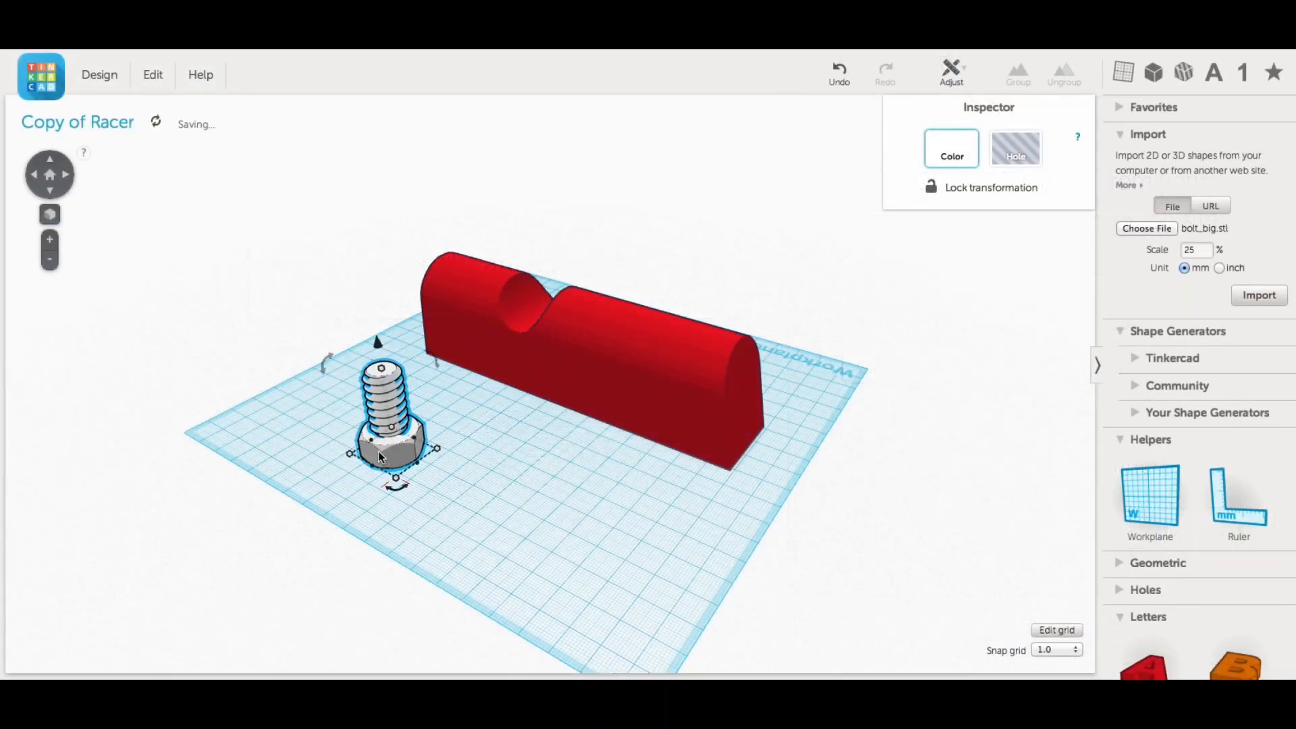
Import nut_big.stl at 25% scale in mm and move the nut away from the racer body, near the bolt
click(1147, 230)
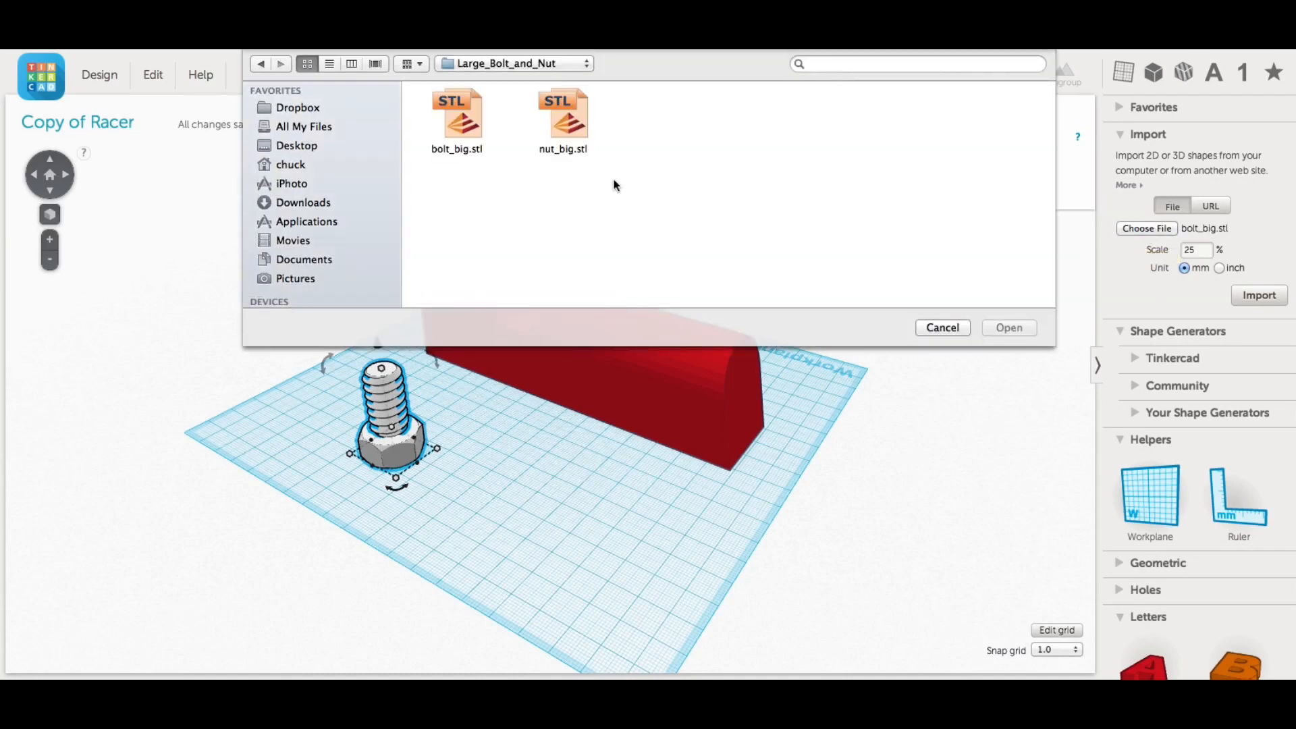
click(581, 129)
click(1003, 327)
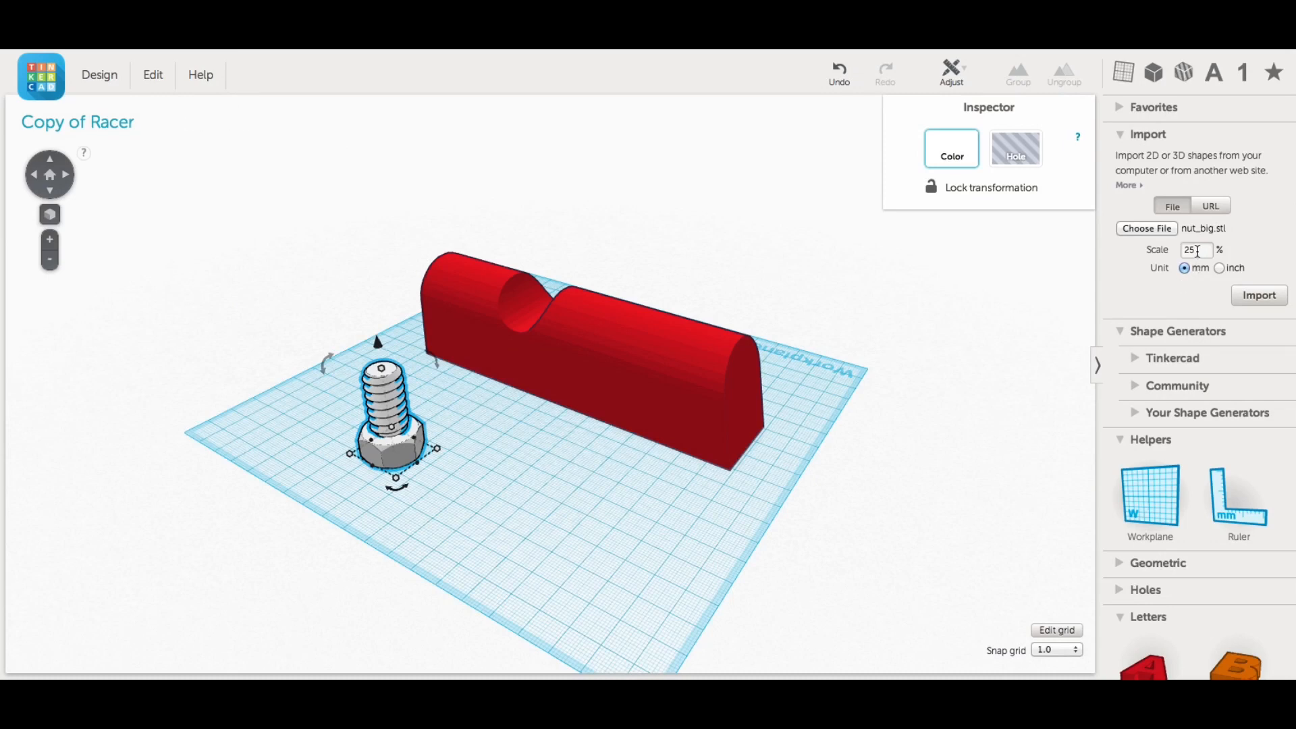
click(1260, 297)
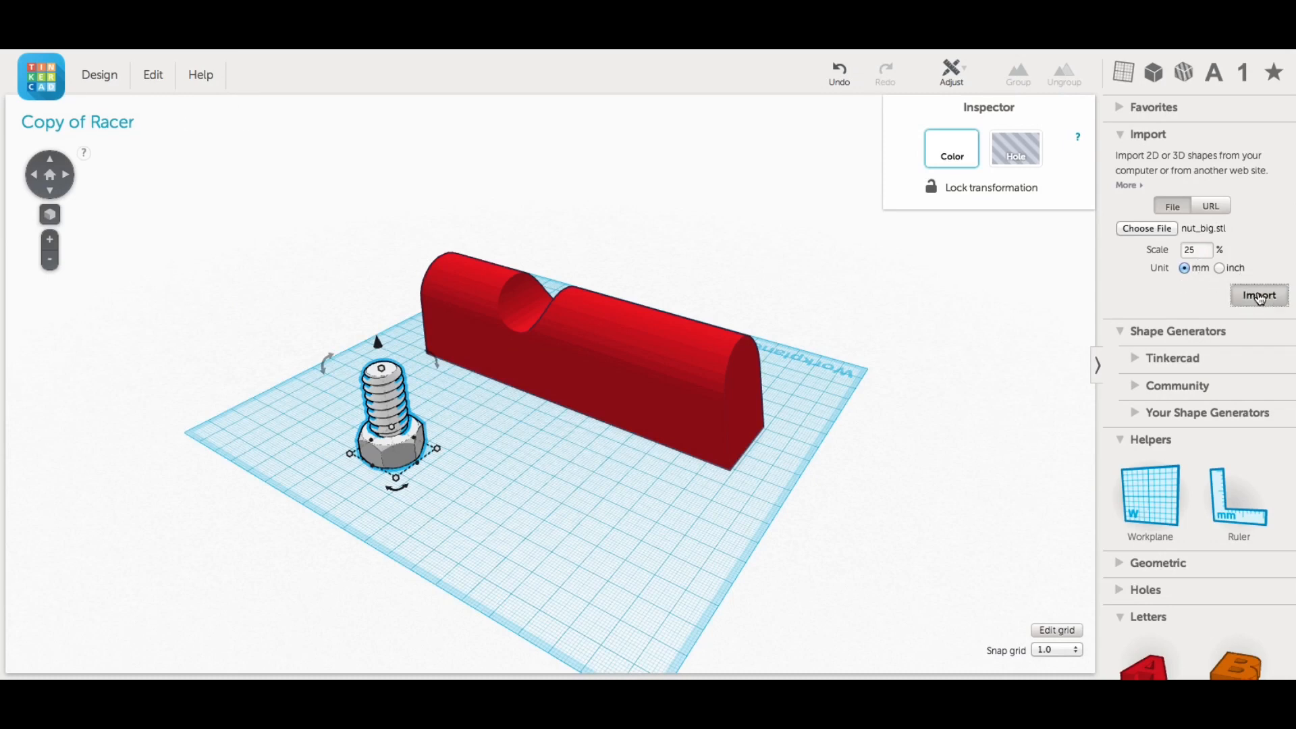
drag(552, 405, 464, 496)
click(633, 528)
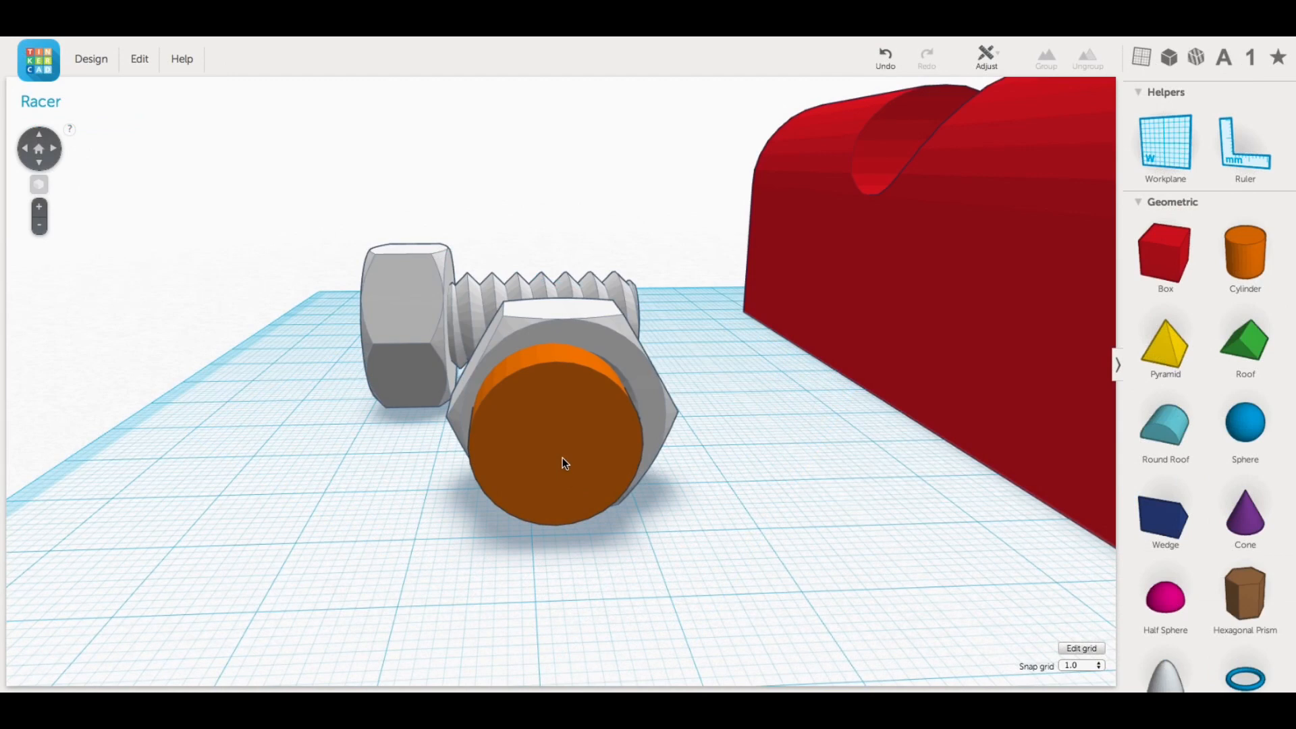
Align the orange cylinder with the nut, centring the two in height and across the nut's width
click(561, 452)
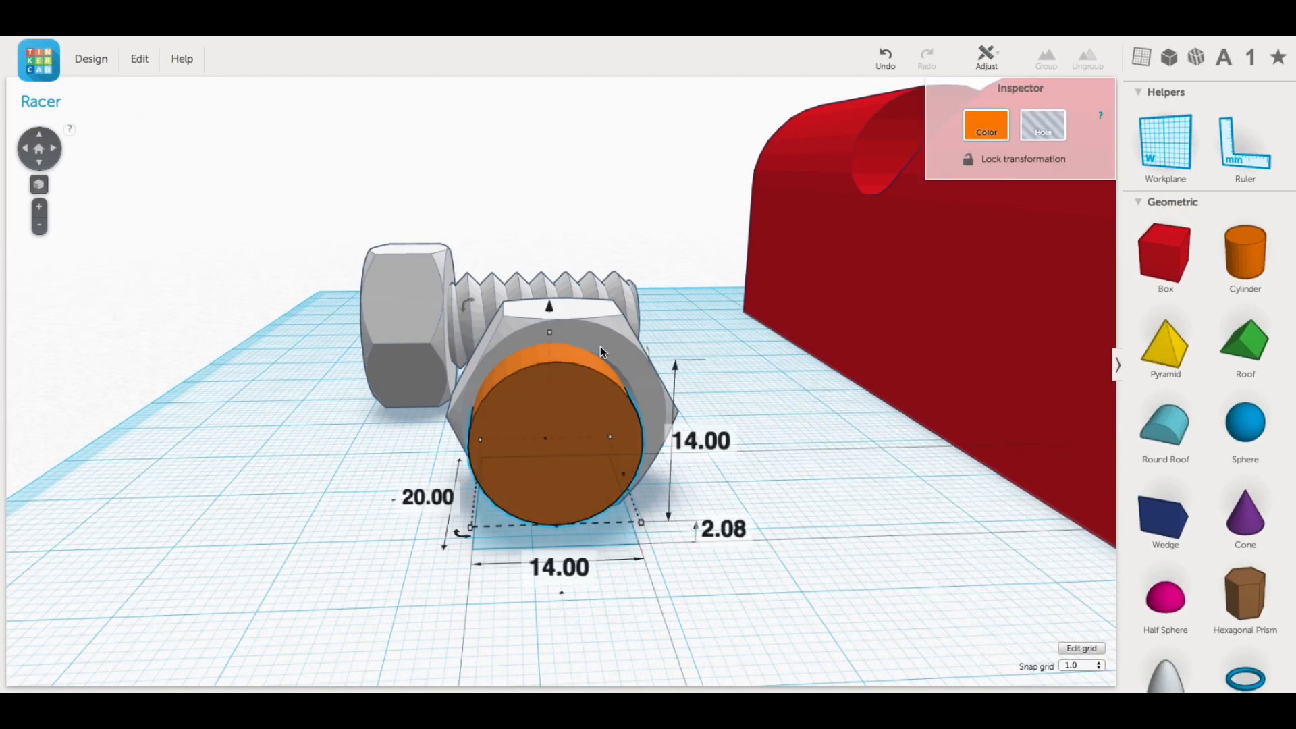
shift+click(597, 319)
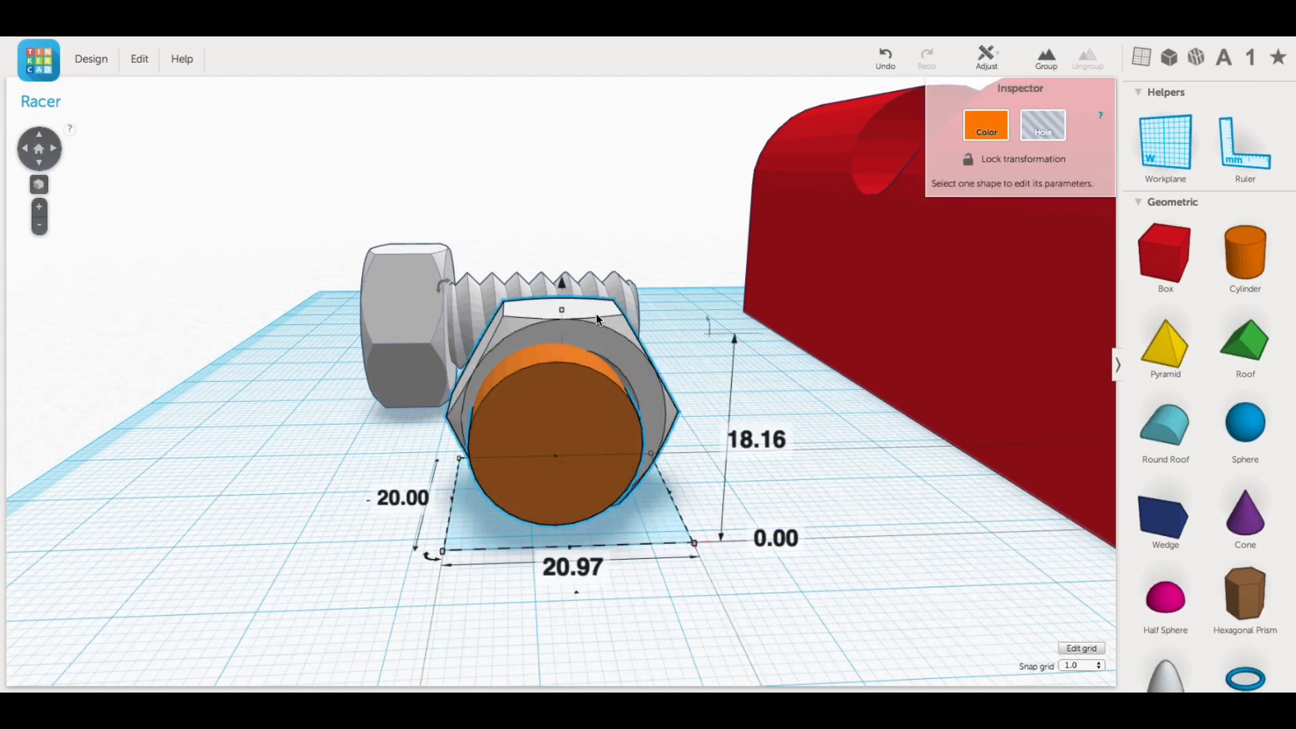
click(998, 56)
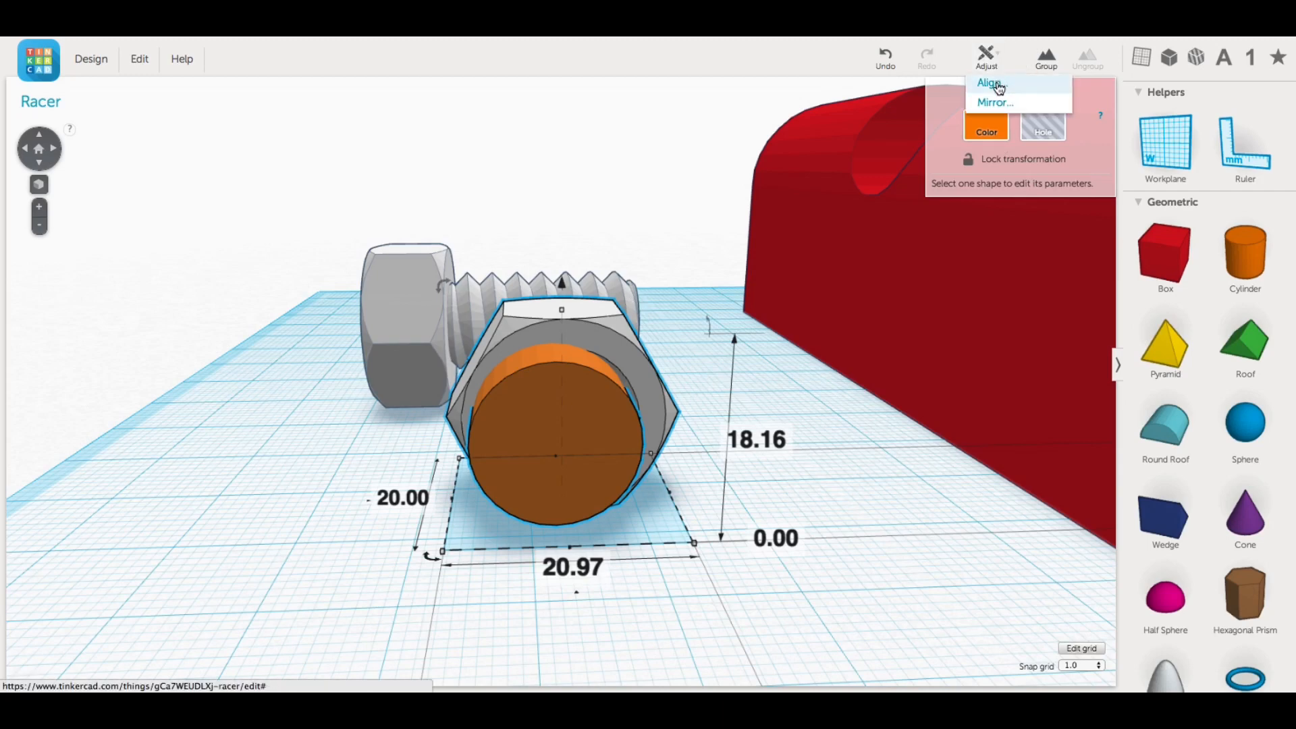
click(999, 84)
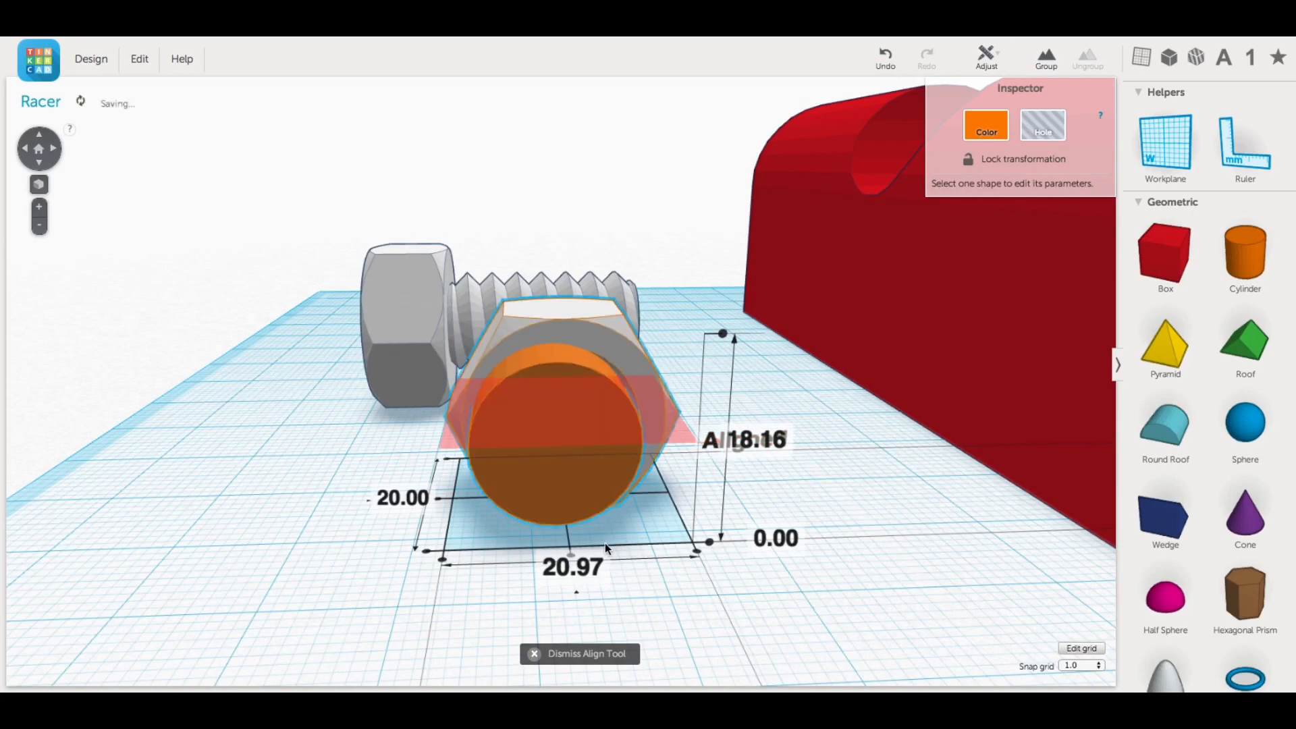
click(716, 443)
click(573, 560)
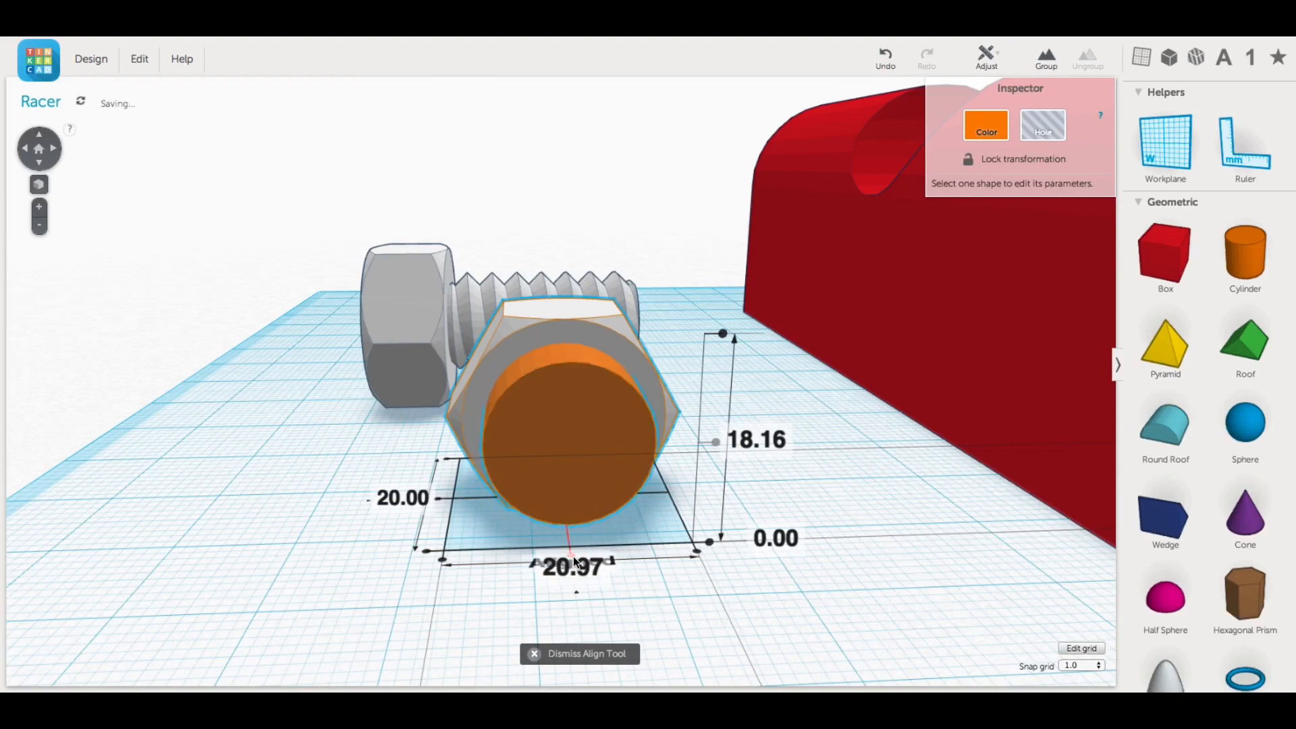
right_drag(859, 488, 899, 437)
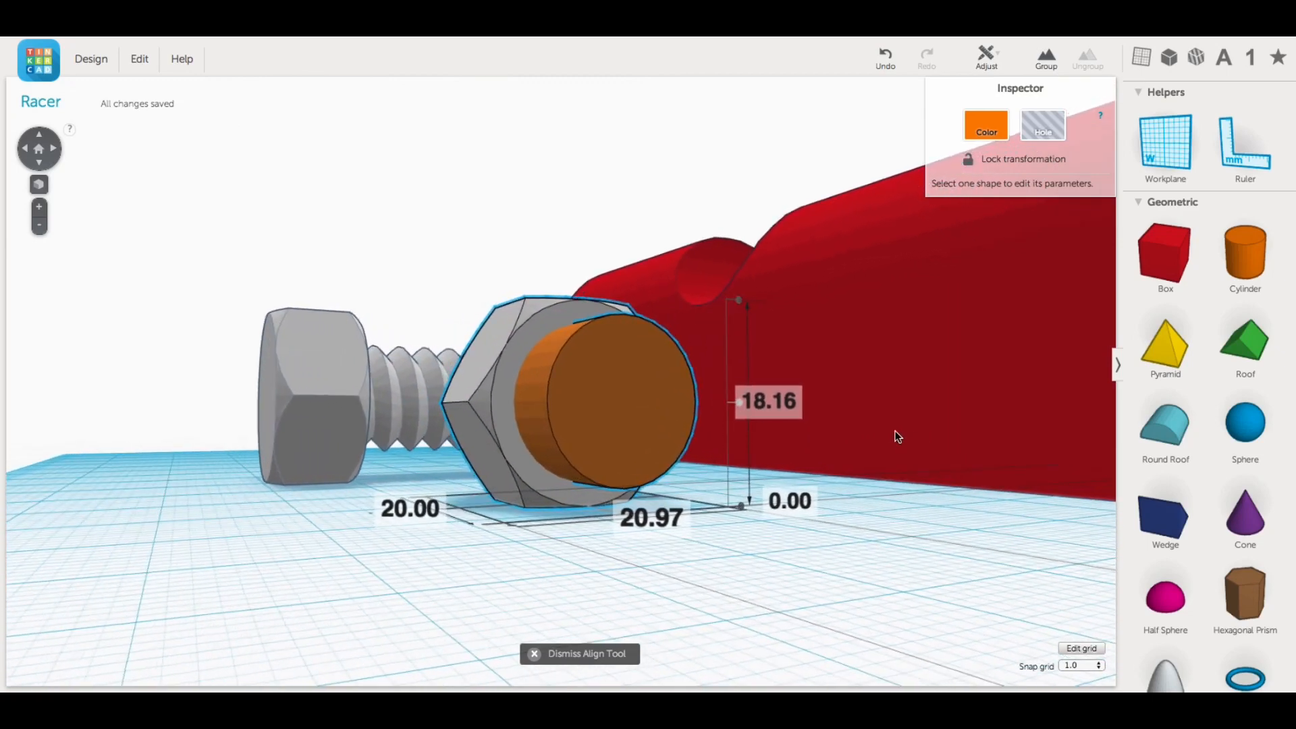
click(443, 582)
Move the orange cylinder out of the nut to the lower side of the racer body, about 7.4 mm along from the ruler origin
click(610, 403)
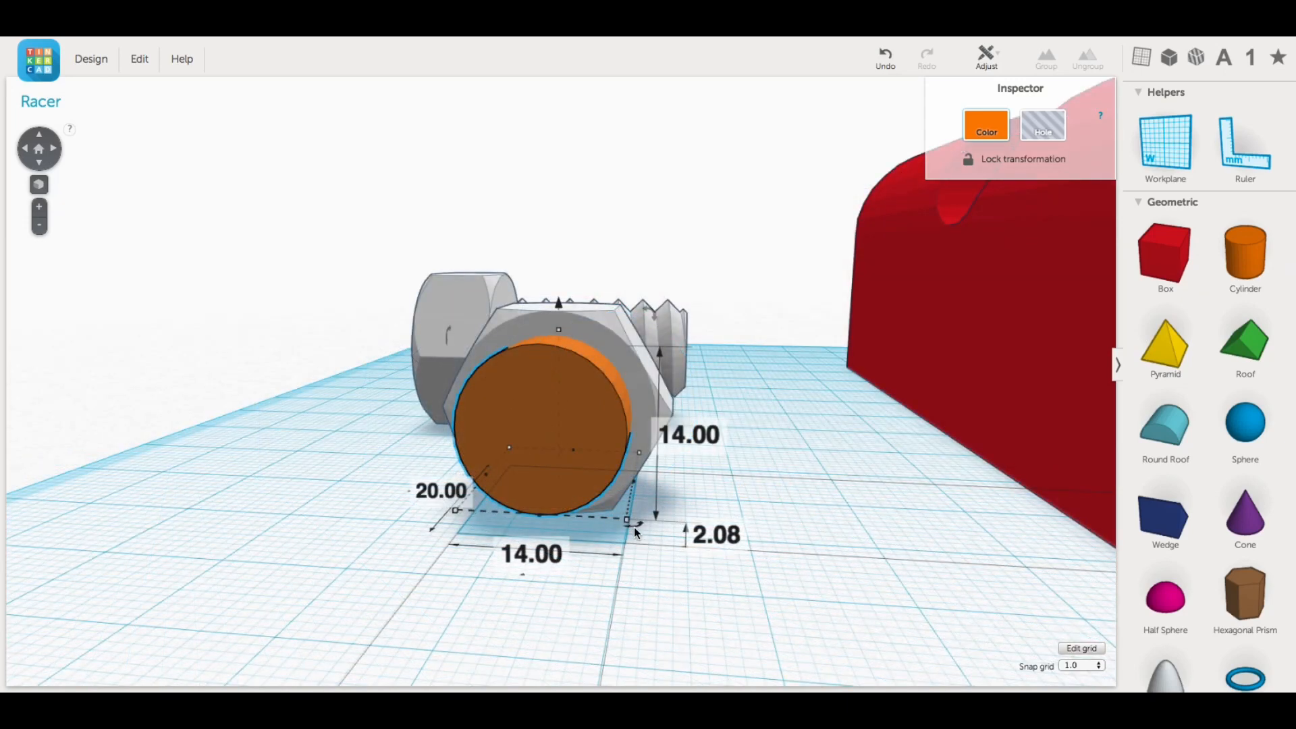
drag(634, 525, 429, 488)
drag(454, 419, 1112, 436)
click(39, 226)
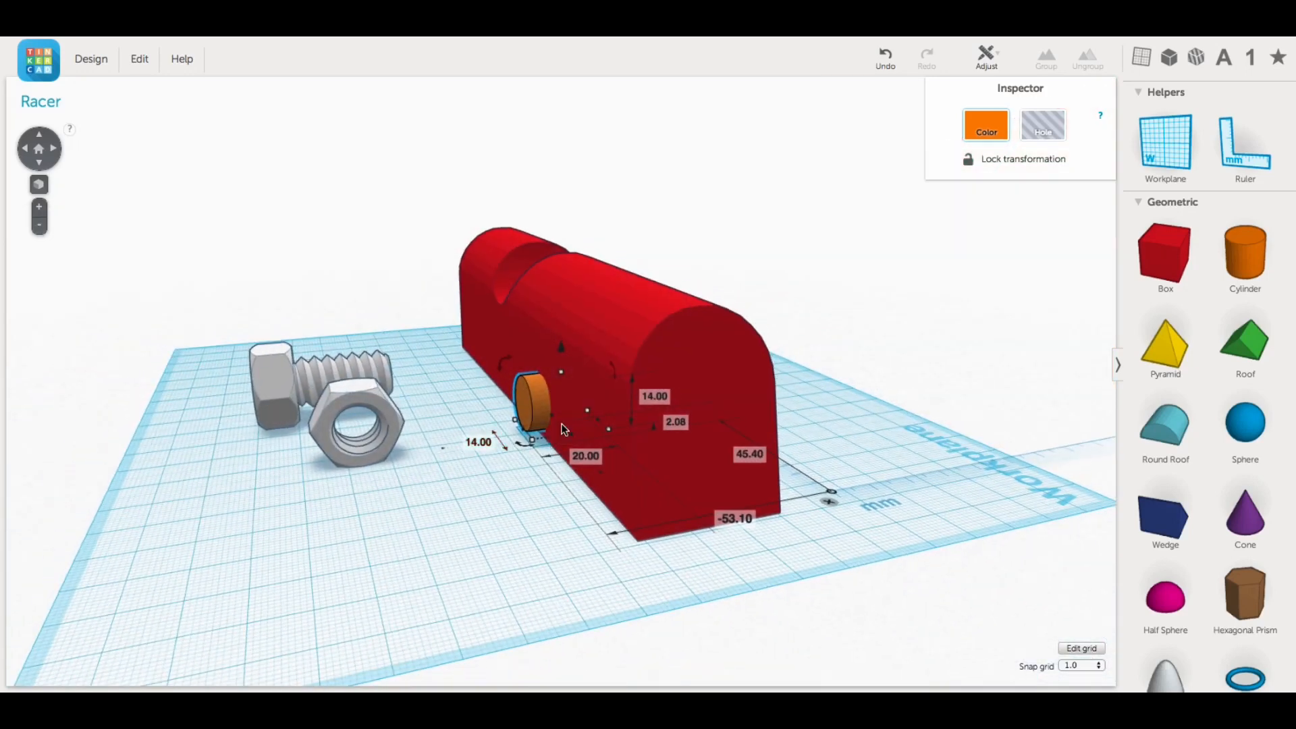
drag(538, 409, 593, 474)
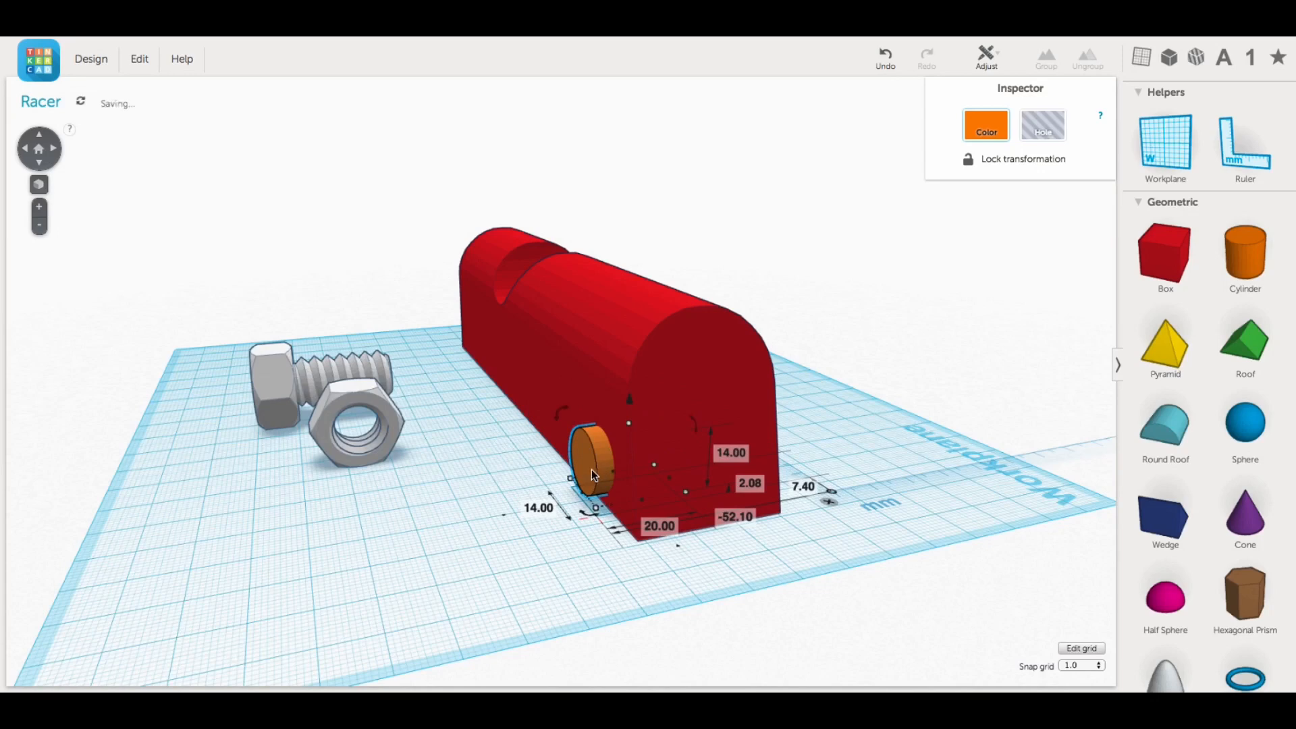
Set the orange cylinder's length to 40 mm so that it passes through the full width of the racer body
mouse_move(567, 521)
right_down()
mouse_move(532, 518)
mouse_move(504, 549)
mouse_move(568, 537)
right_up()
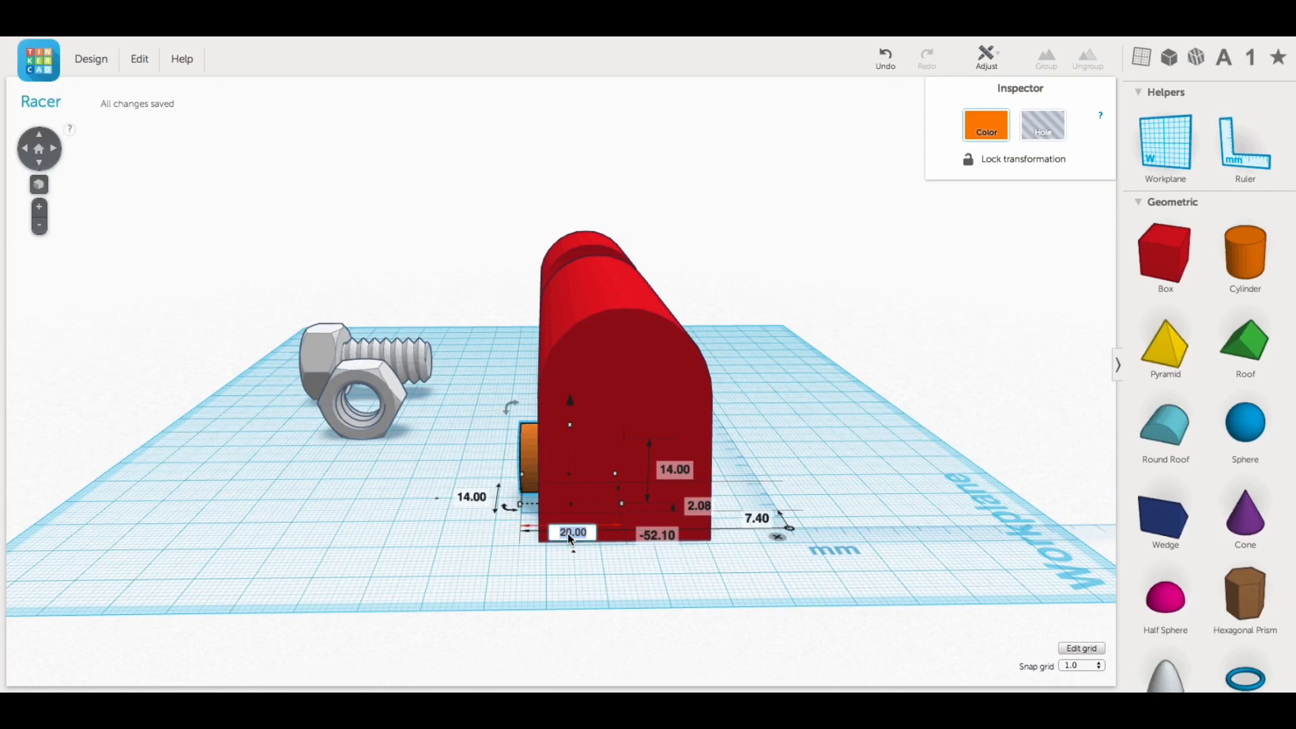
text(40)
key(Return)
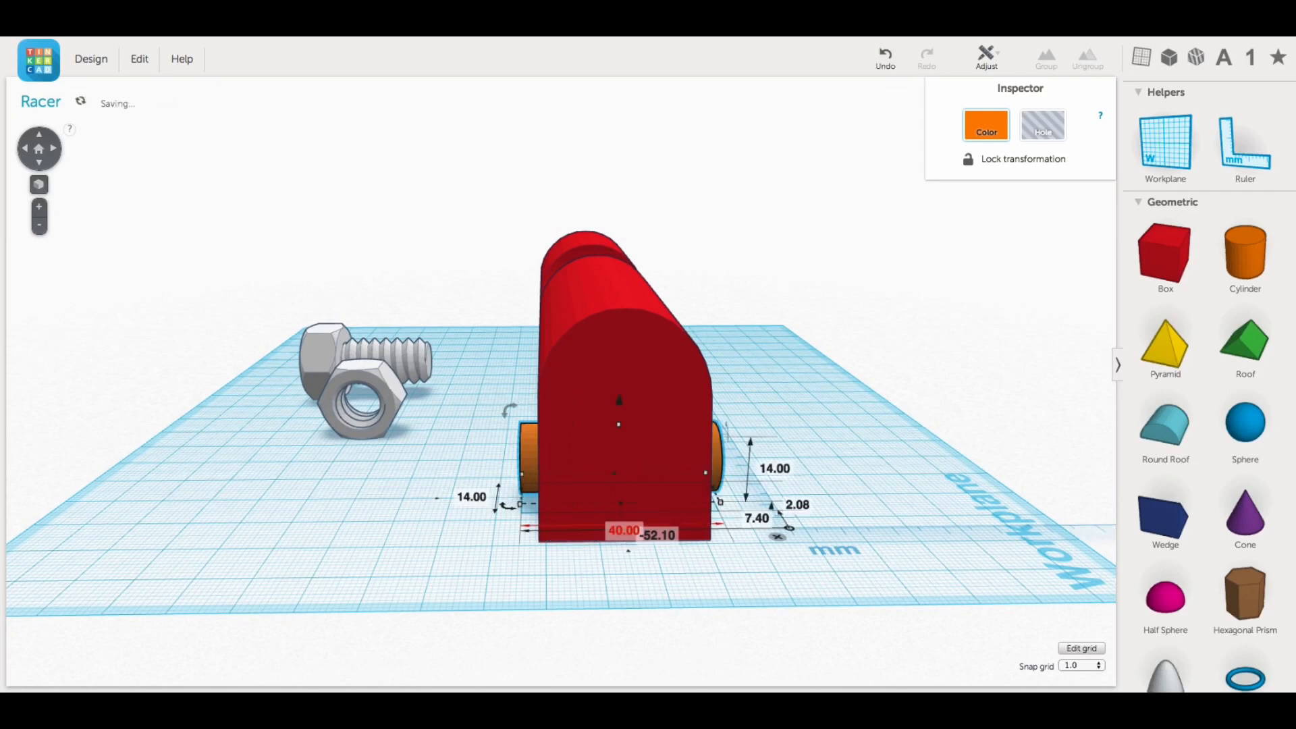
click(770, 541)
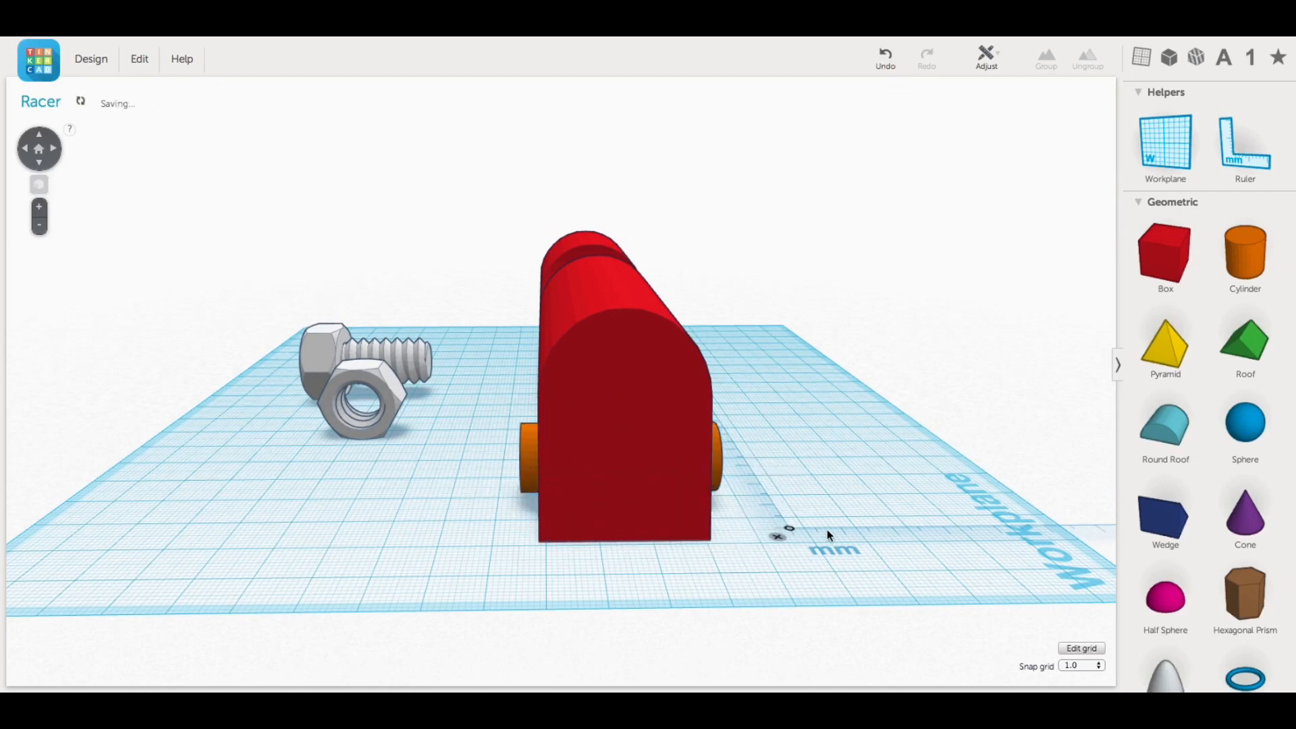
Duplicate the axle cylinder and move the copy to the opposite end of the body, about 121.4 mm from the ruler origin
right_drag(828, 529, 854, 516)
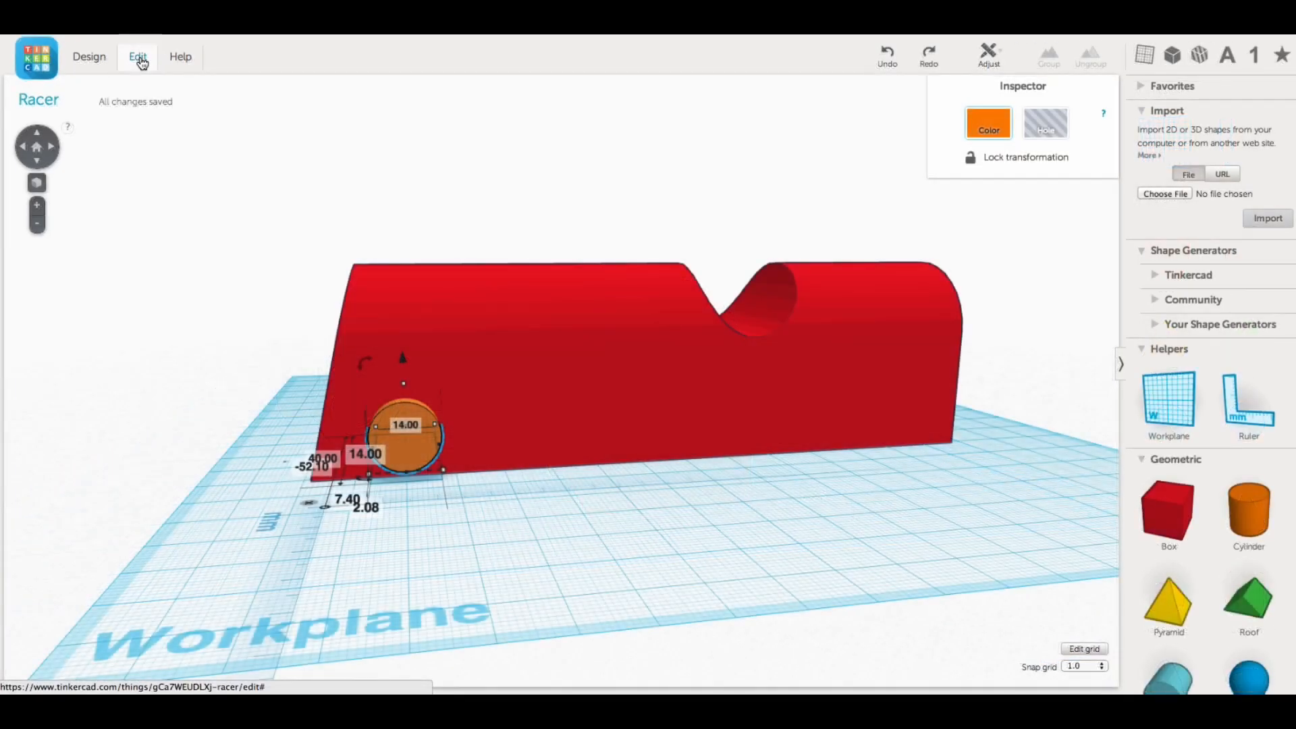
click(138, 57)
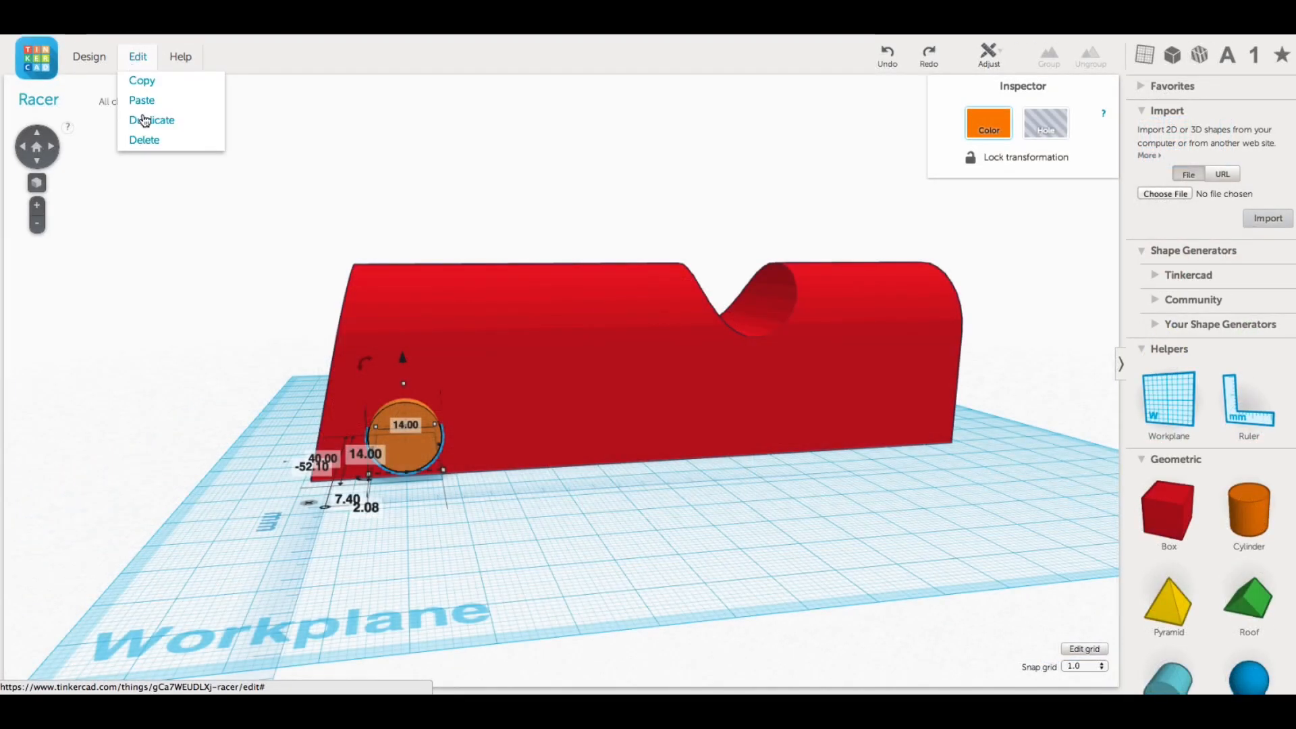
click(159, 123)
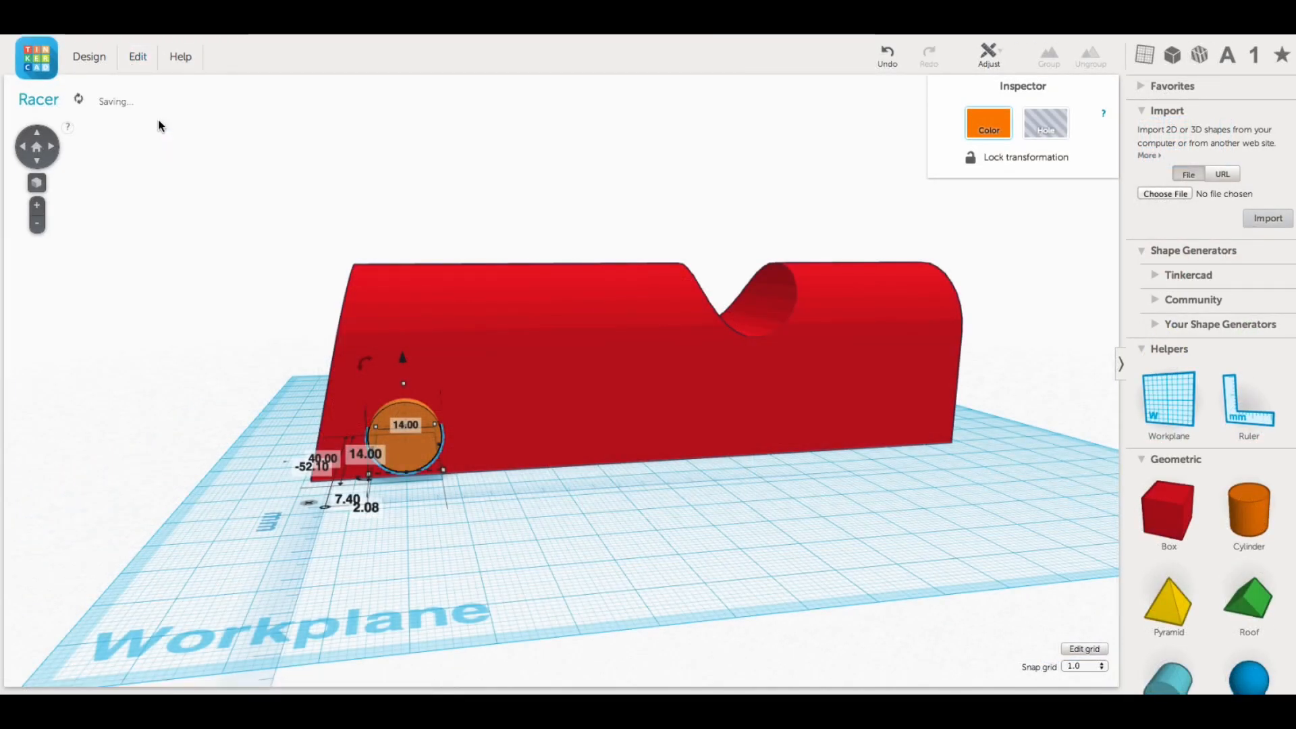
drag(407, 442, 918, 416)
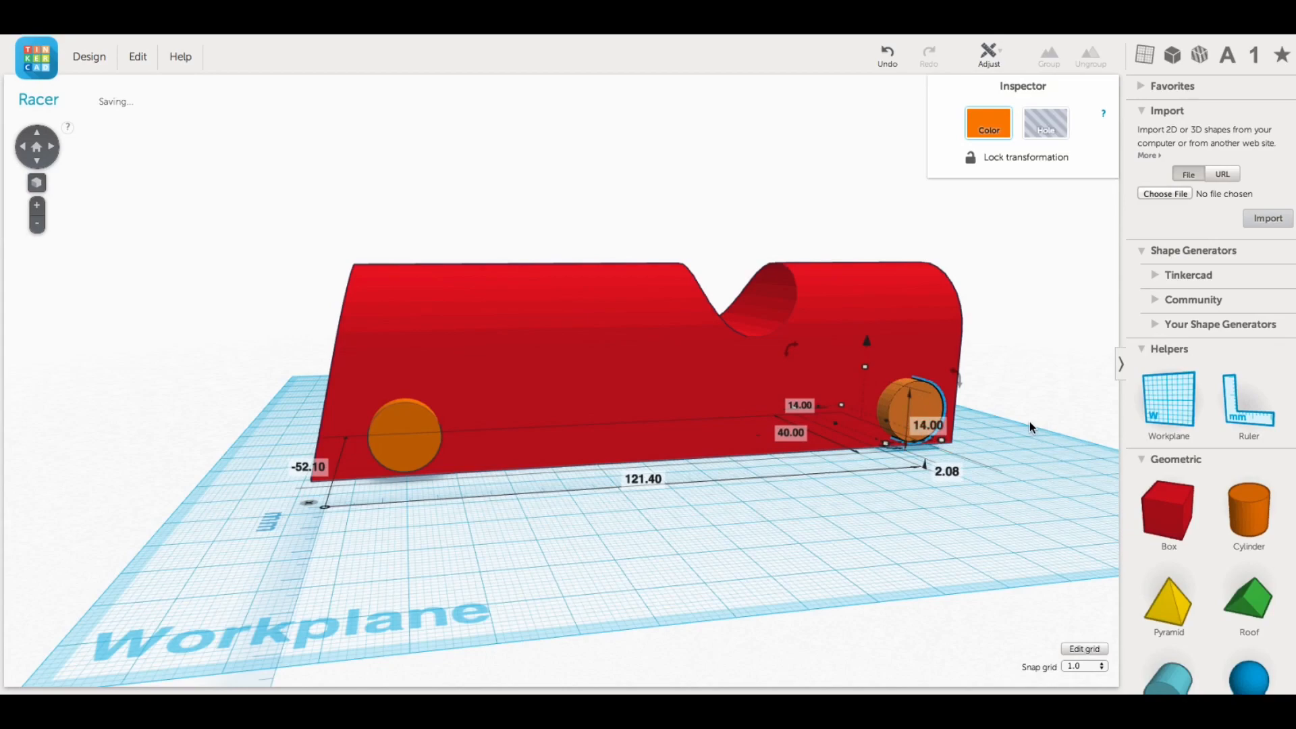
Turn the original axle cylinder, nearest the ruler origin, into a hole
mouse_move(1031, 424)
right_down()
mouse_move(898, 439)
mouse_move(628, 422)
mouse_move(1022, 423)
right_up()
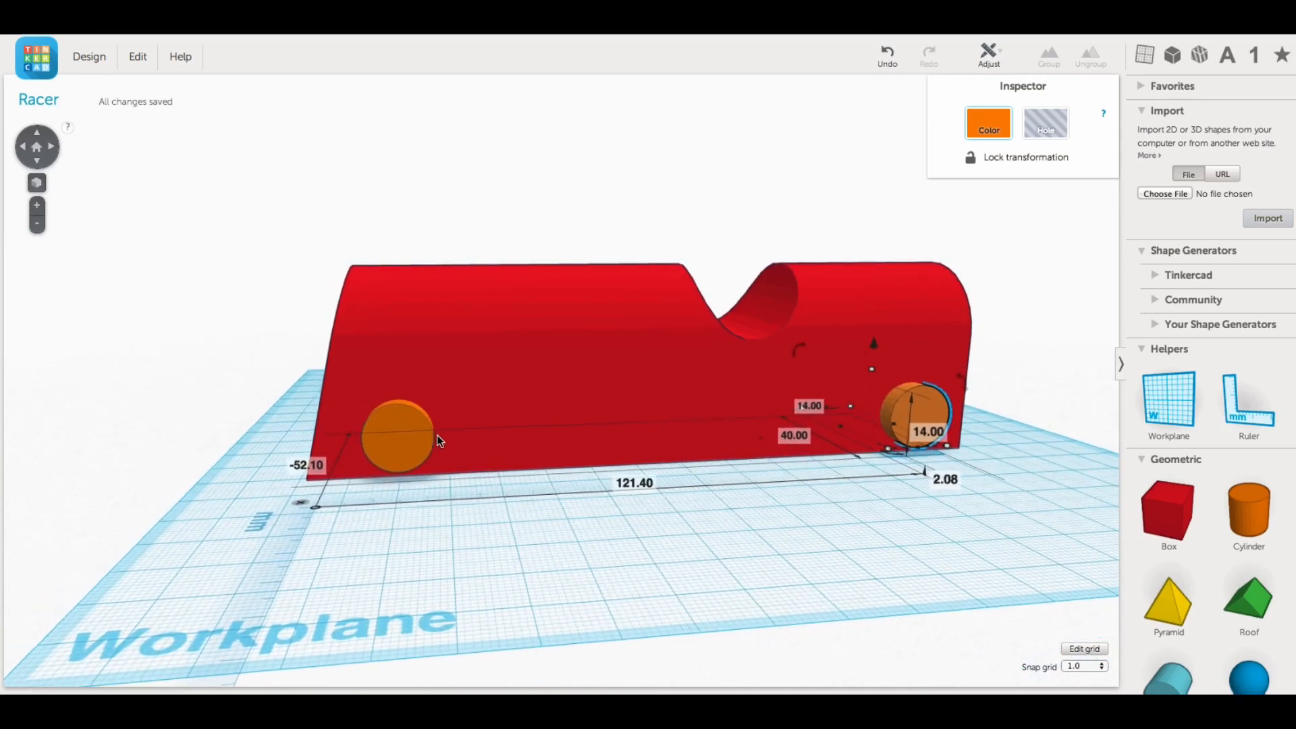
click(410, 430)
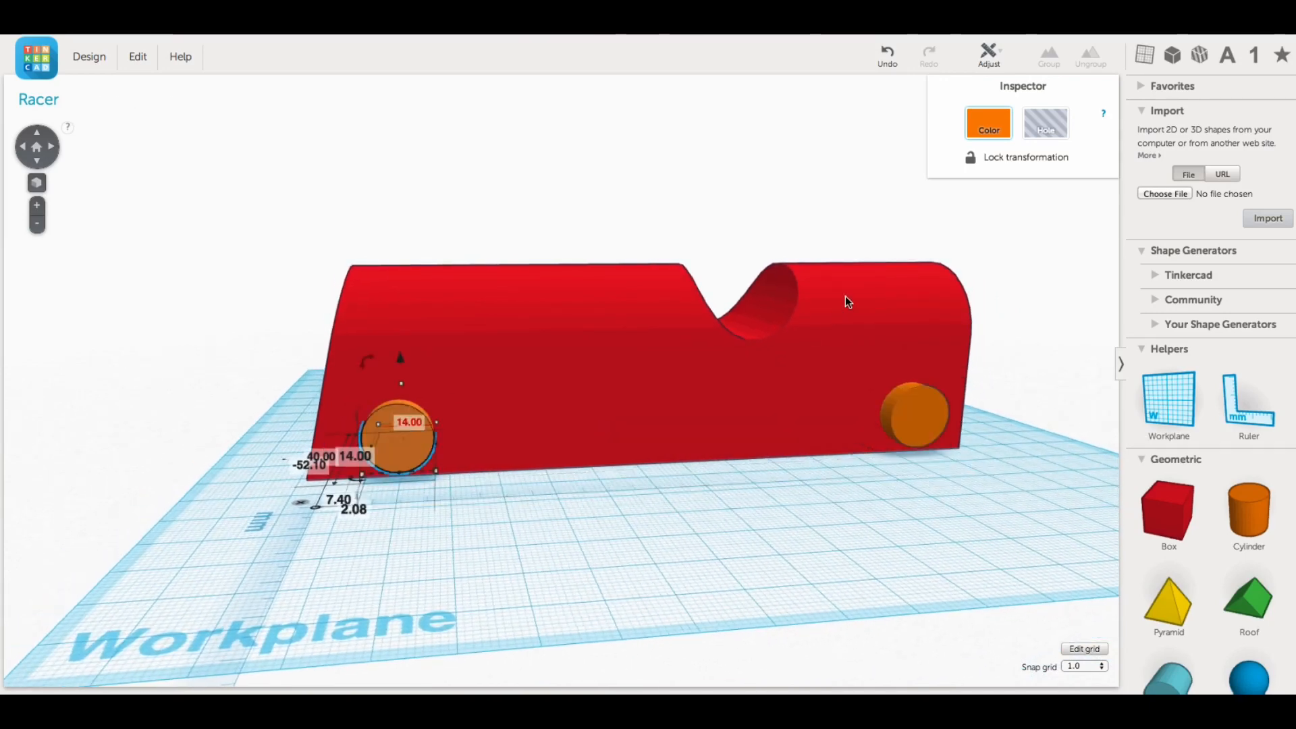
click(1039, 122)
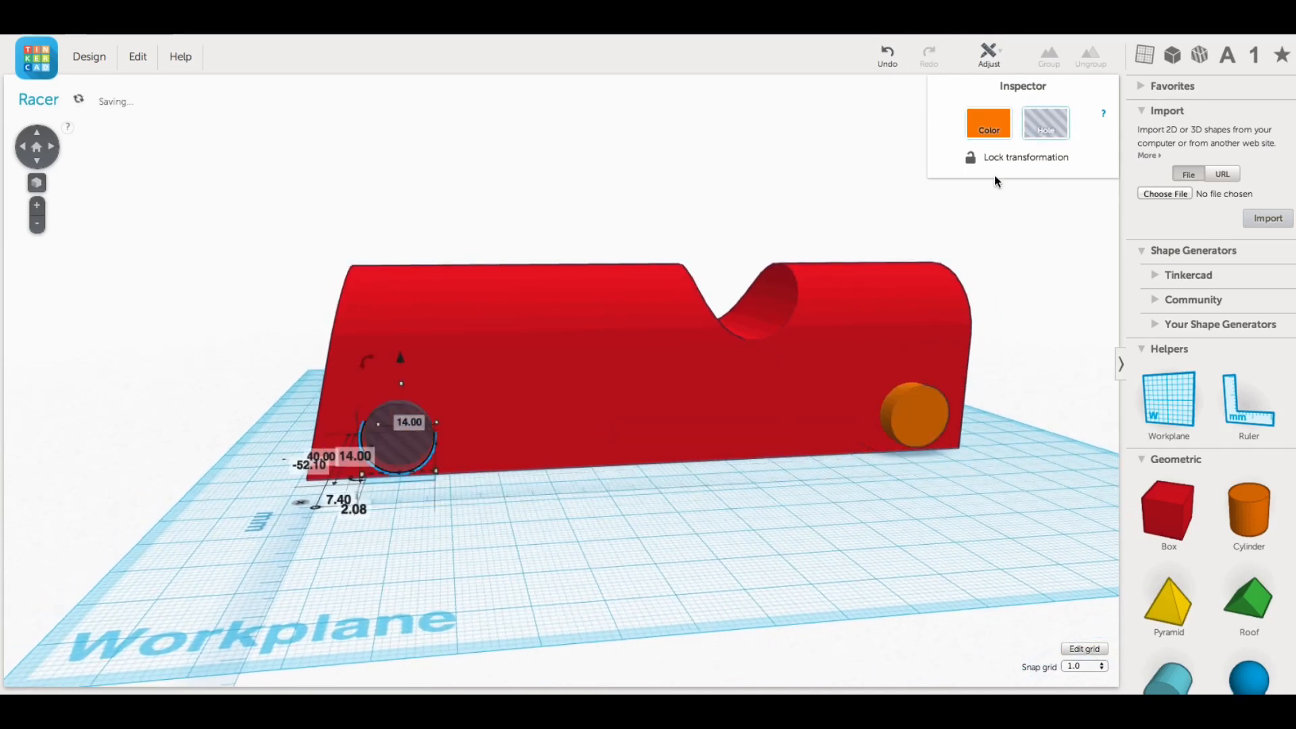
Turn the axle cylinder farthest from the ruler origin into a hole and move it inward to about 113.4 mm along the body
click(916, 415)
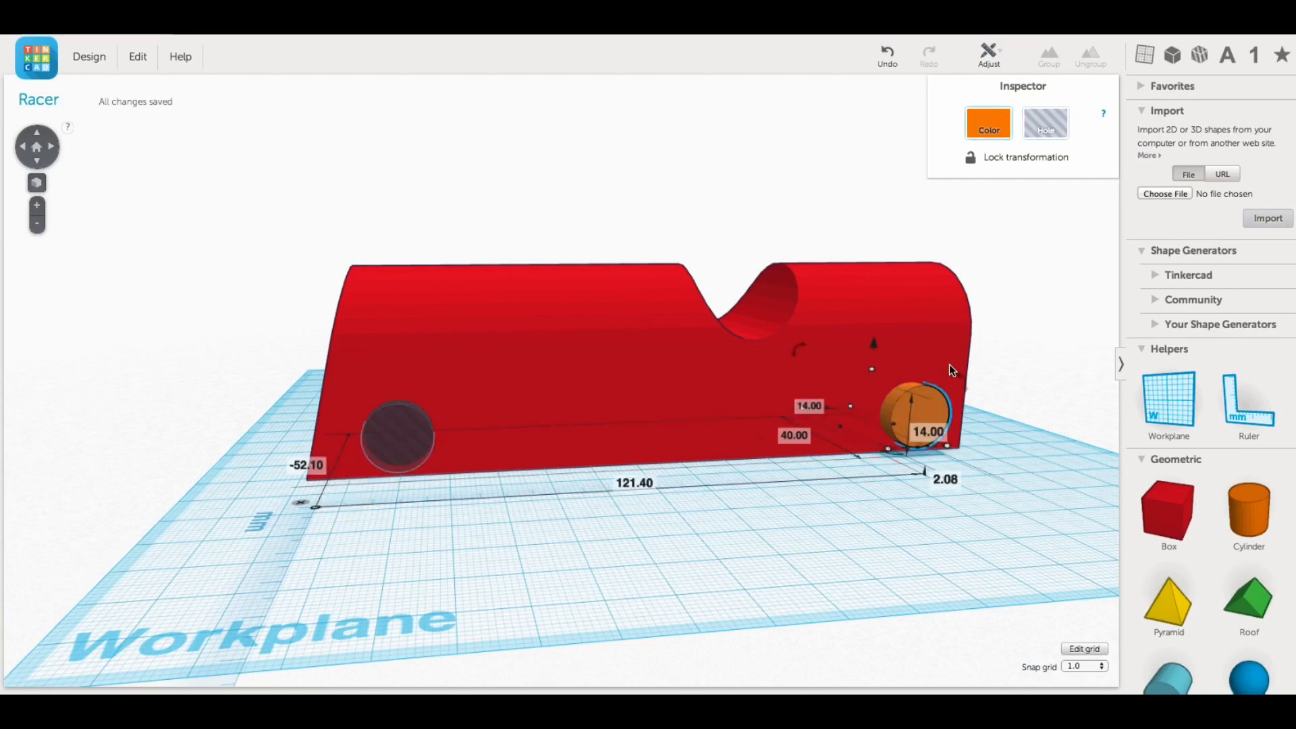
click(1054, 133)
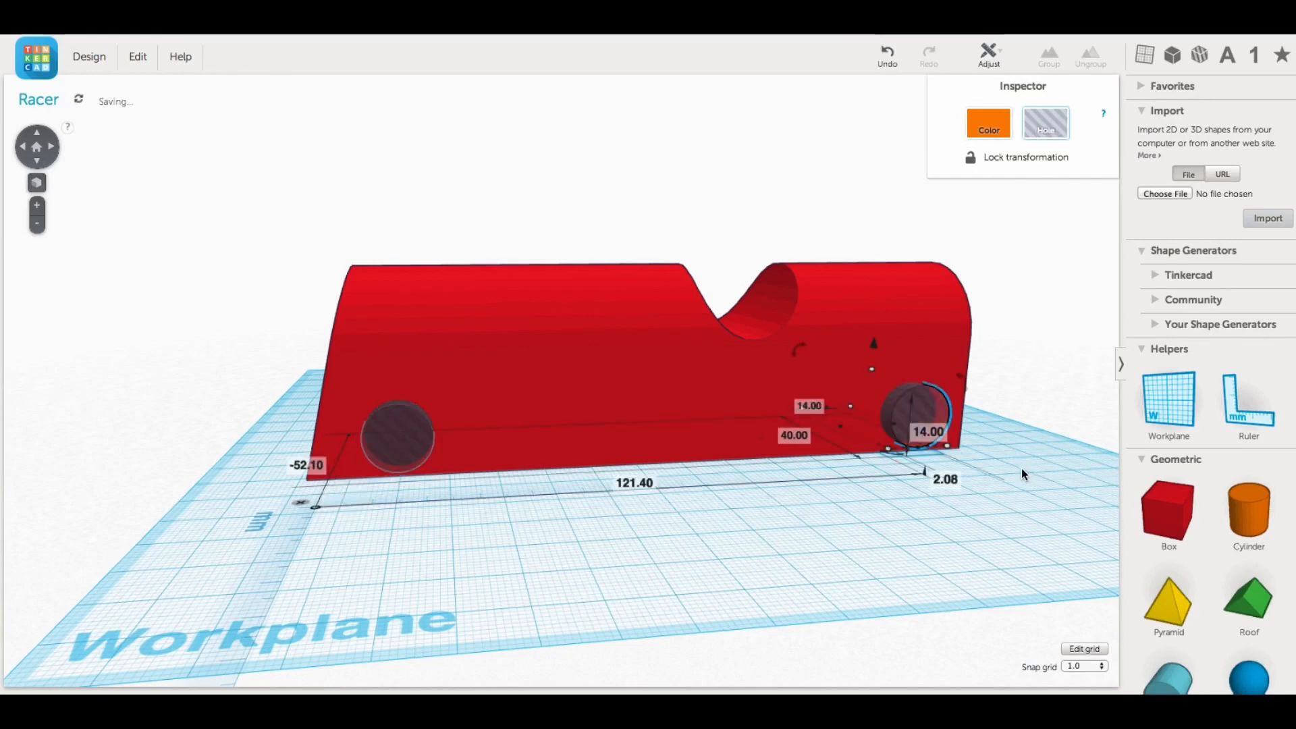
right_drag(1040, 448, 930, 457)
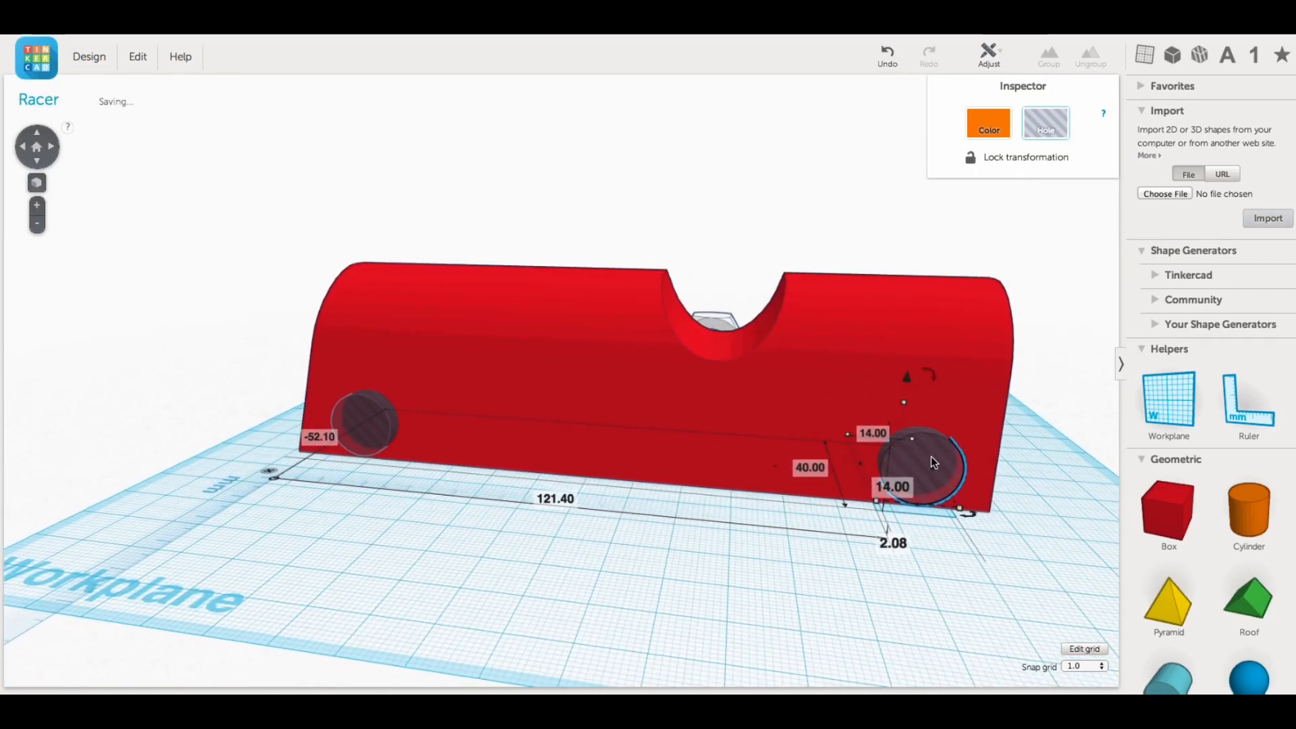
drag(918, 463, 873, 465)
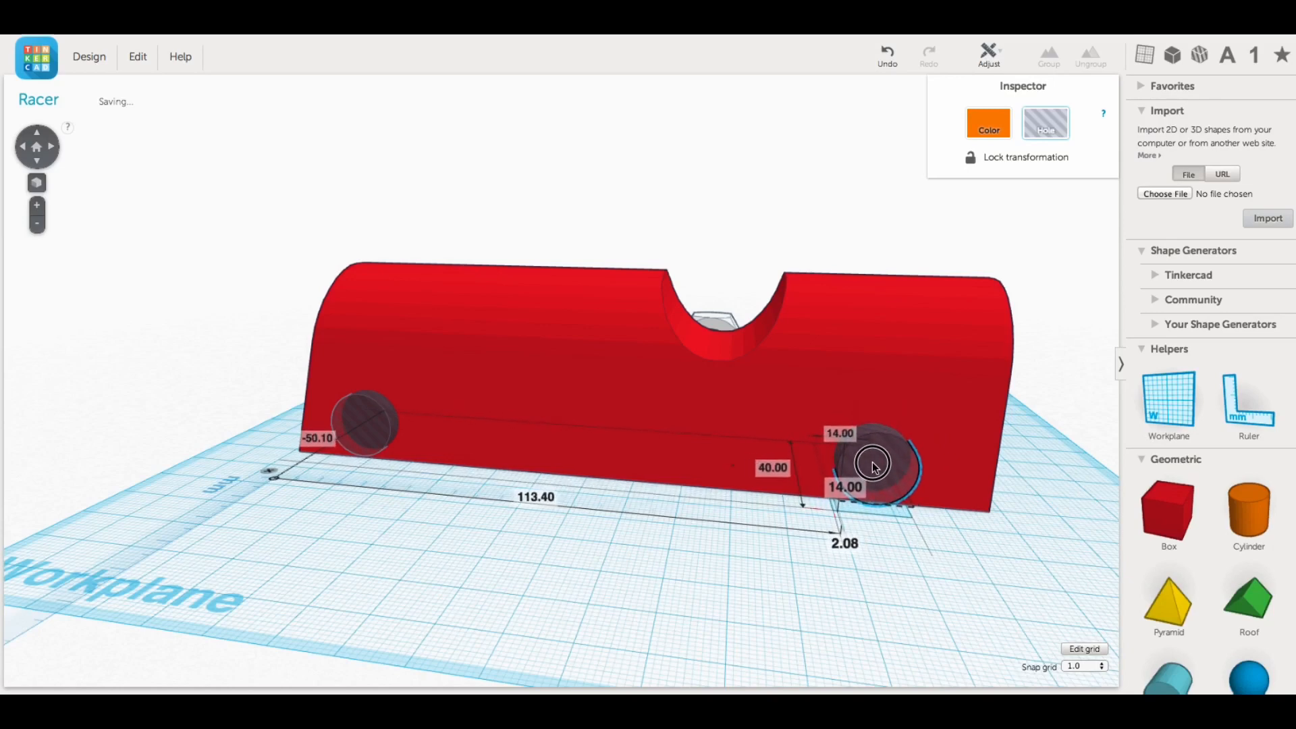
Duplicate the nut three times in place to get four identical nuts
right_drag(1022, 520, 853, 537)
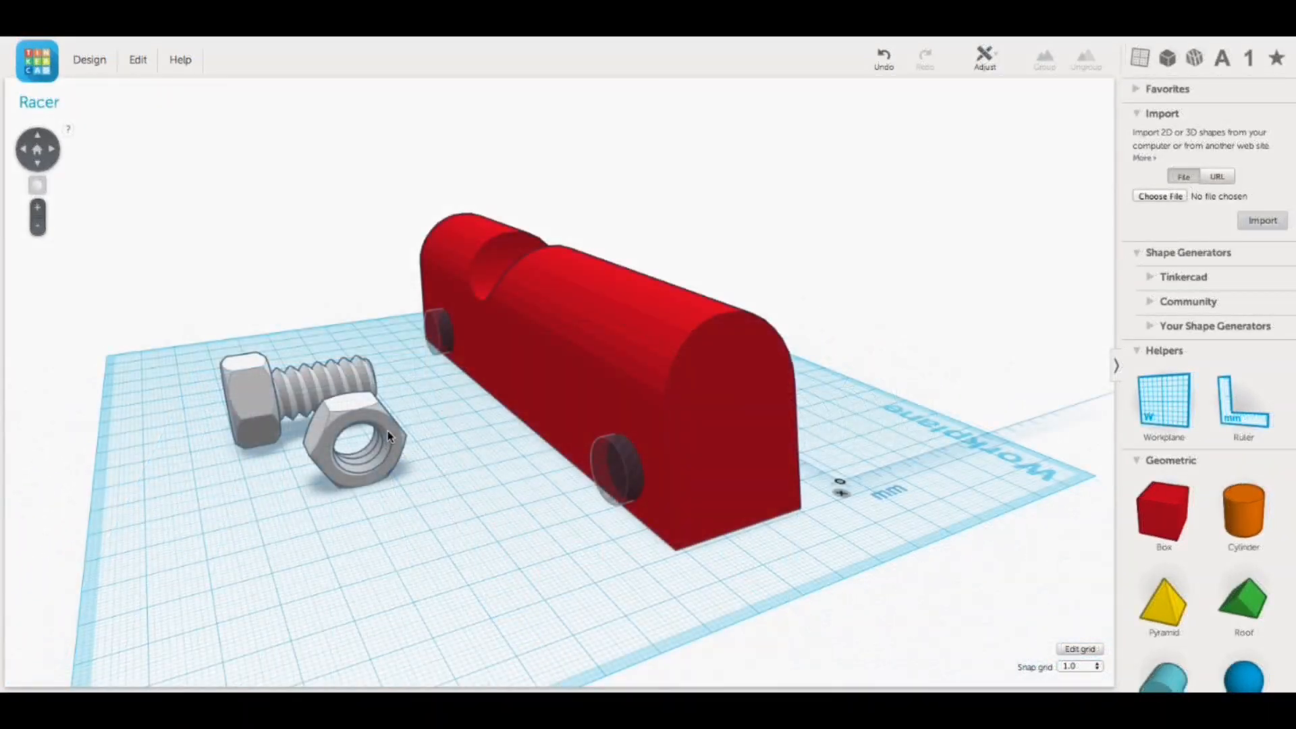
click(389, 437)
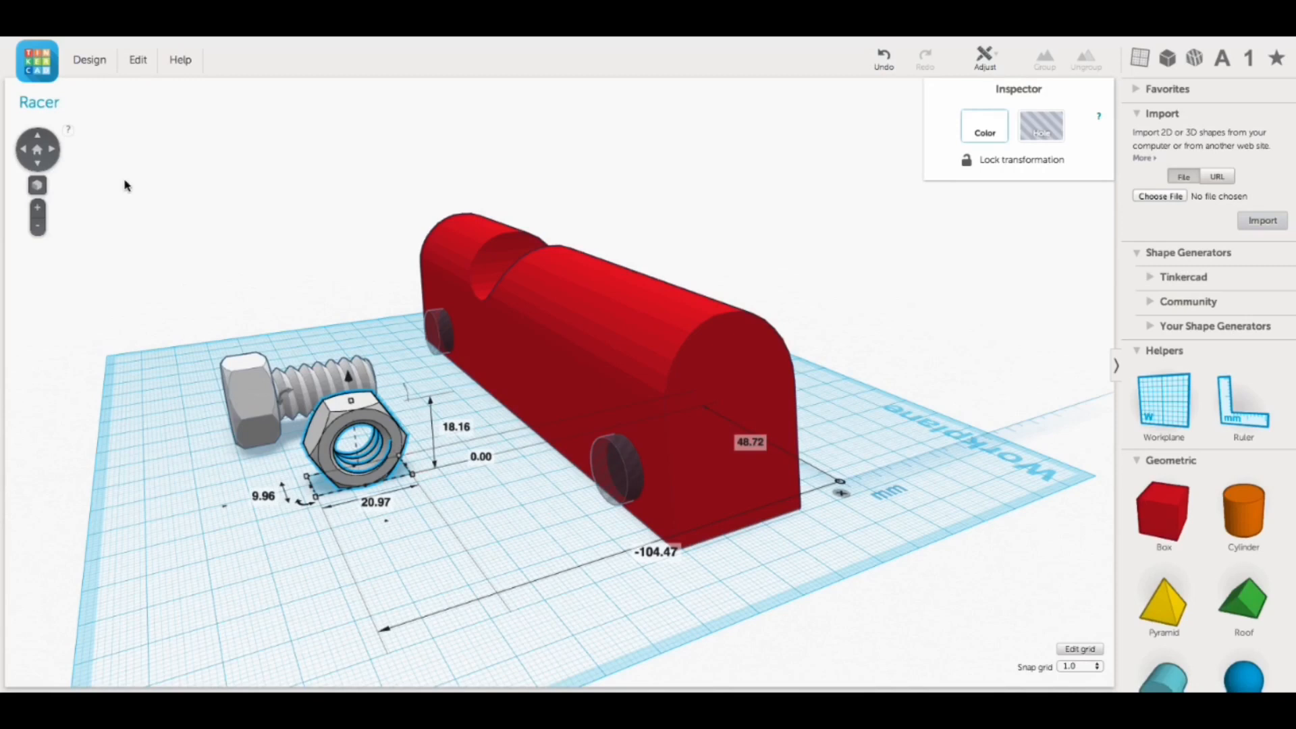
click(137, 59)
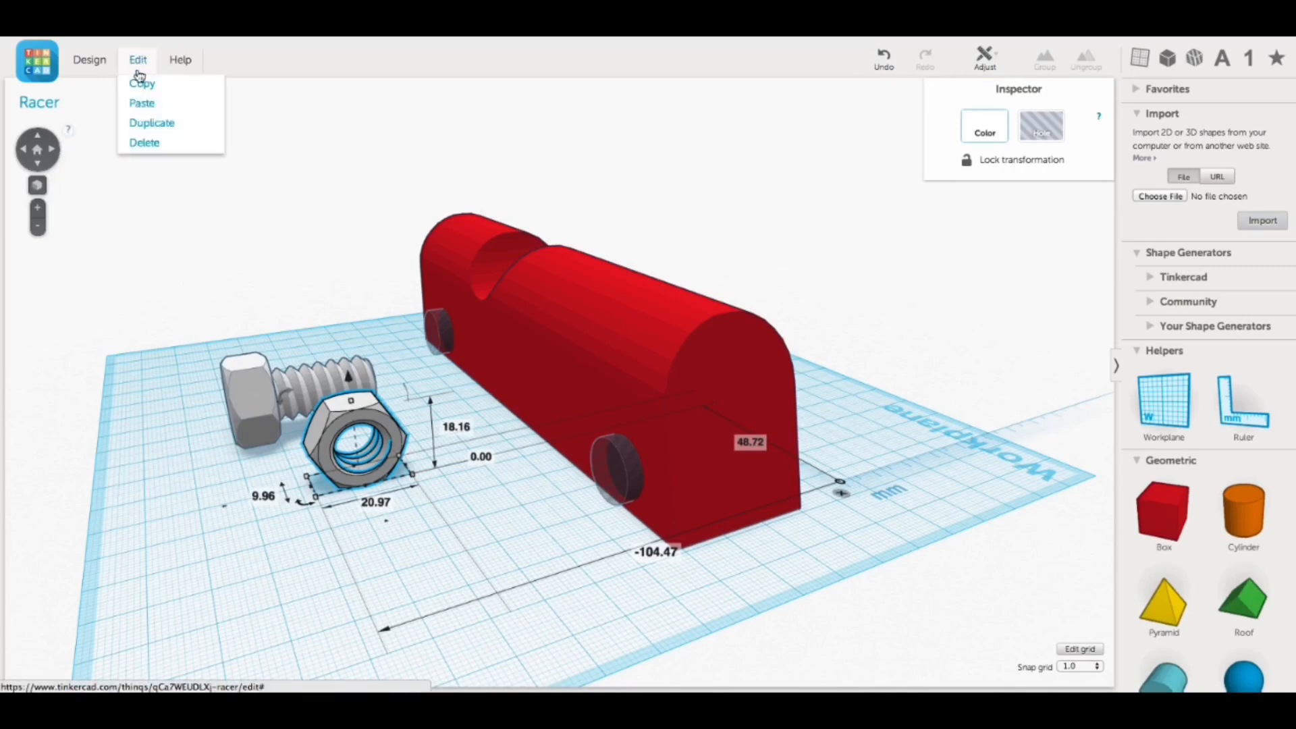
click(167, 123)
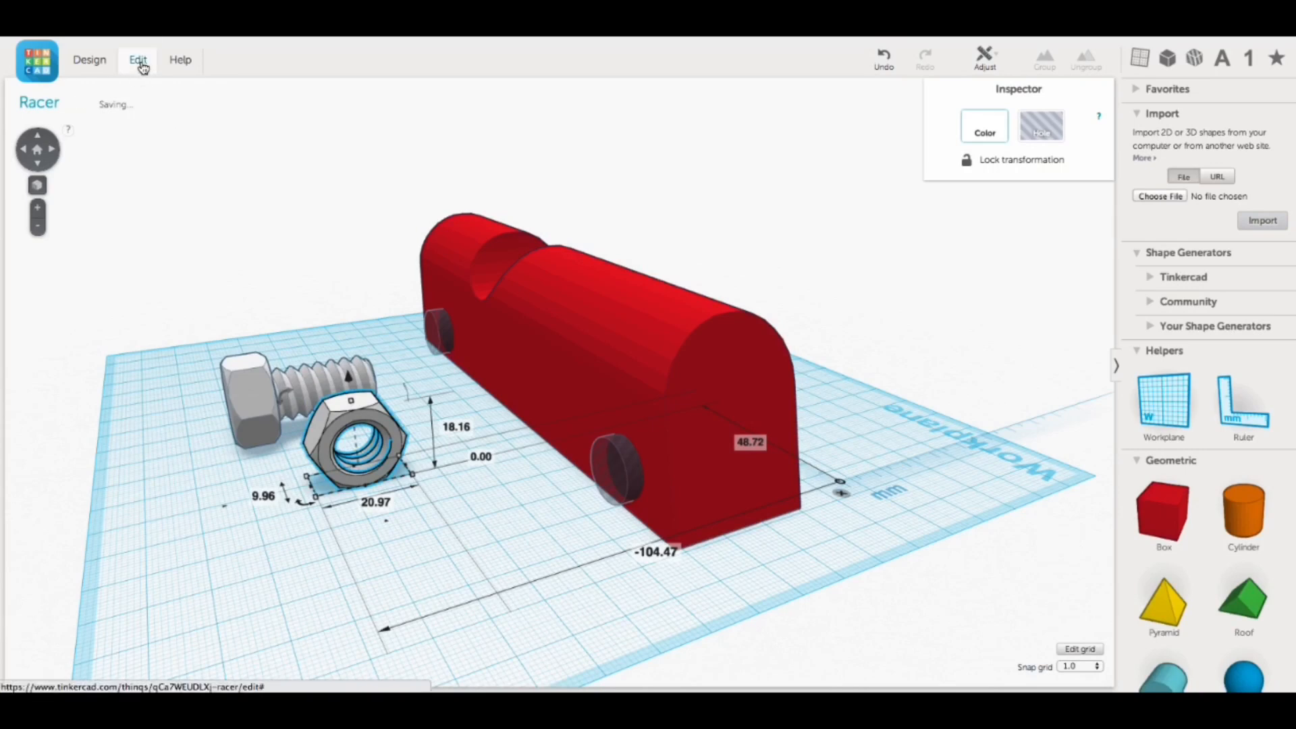
click(139, 60)
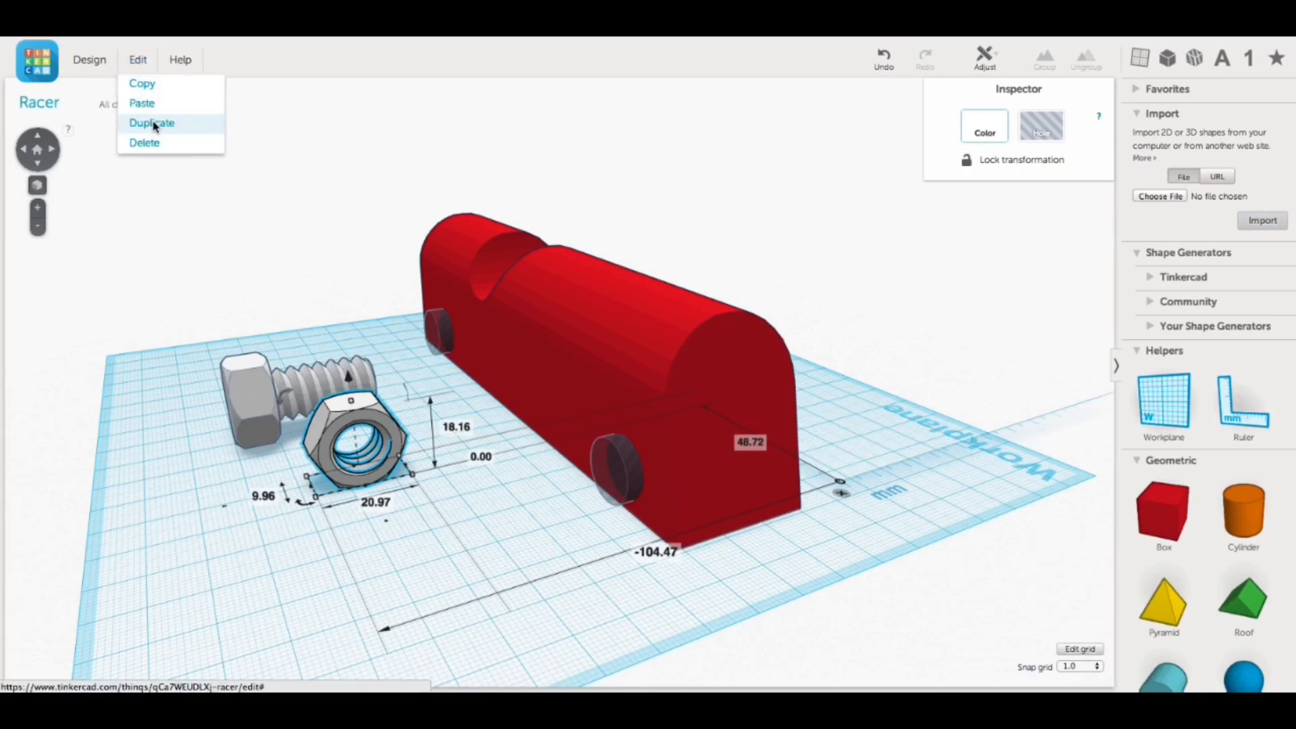
click(146, 123)
click(139, 61)
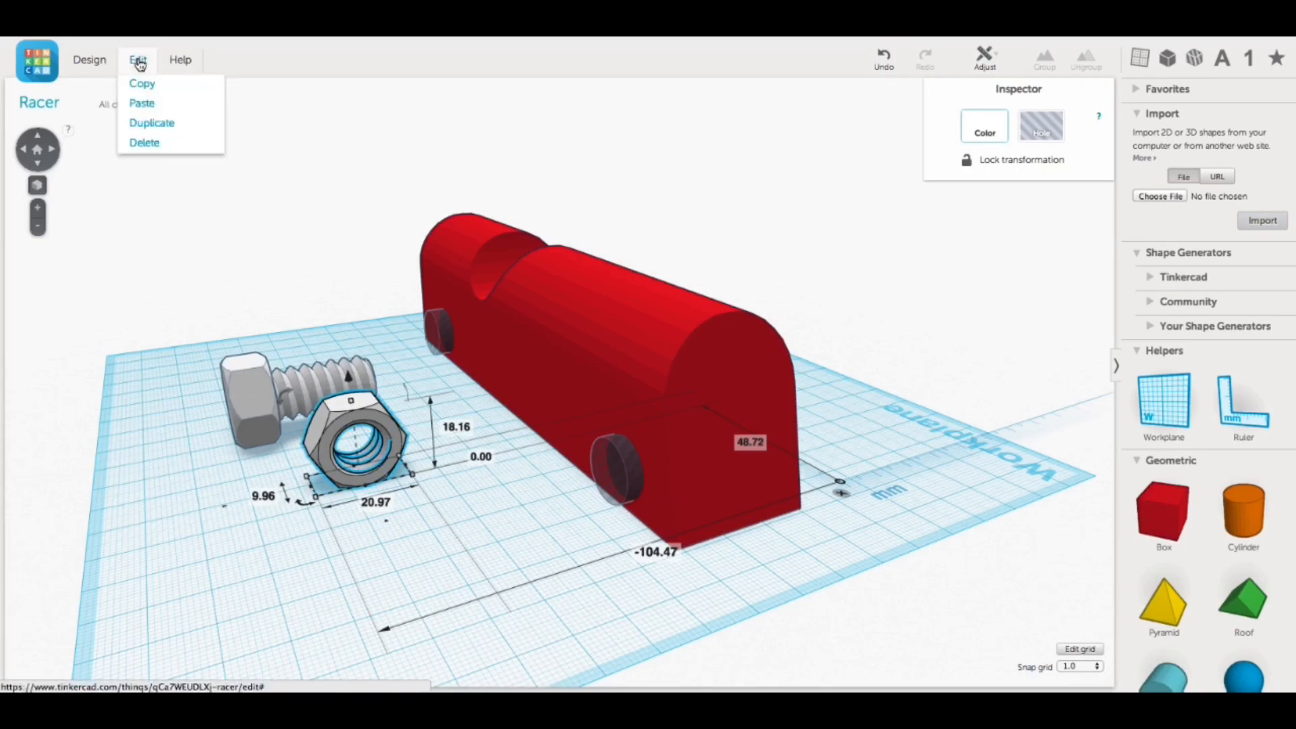
click(152, 122)
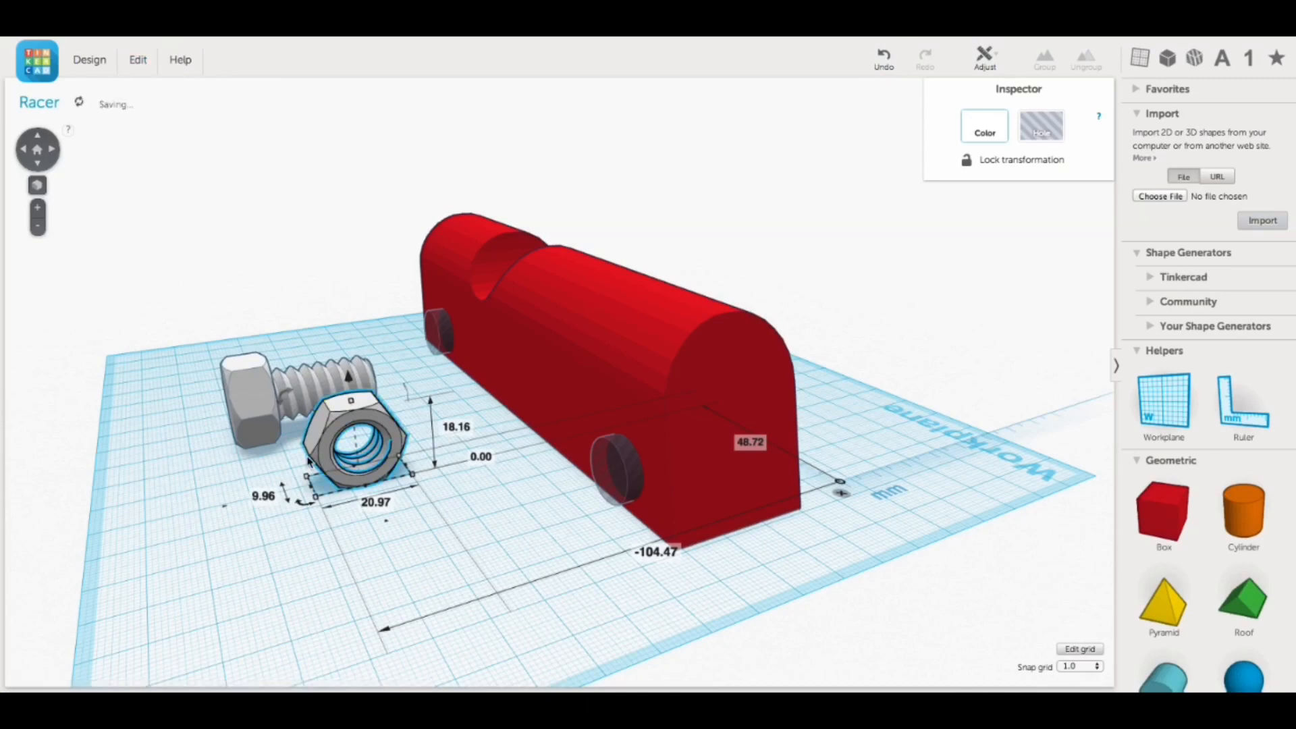
Spread the three stacked nut copies into a row beside the original, about 0.4, 15.4 and 31.4 mm along from the ruler origin
right_drag(293, 495, 425, 496)
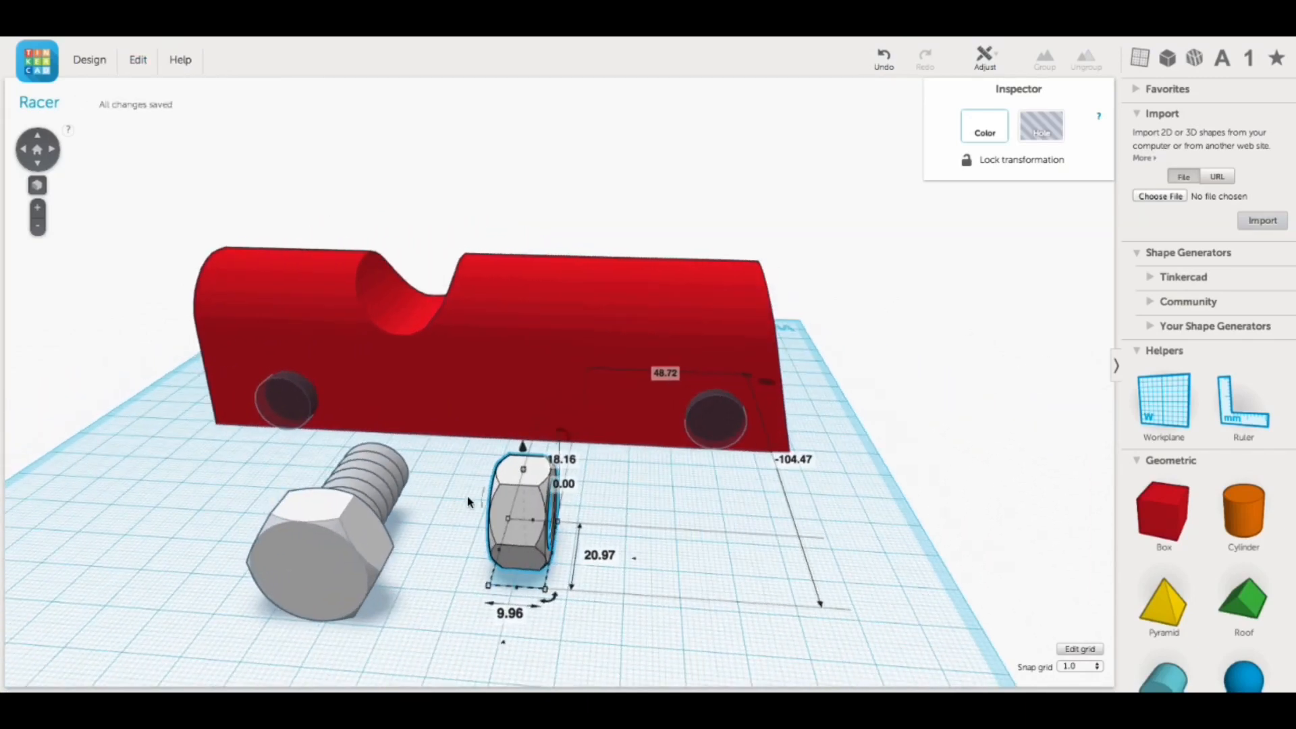
drag(524, 508, 767, 519)
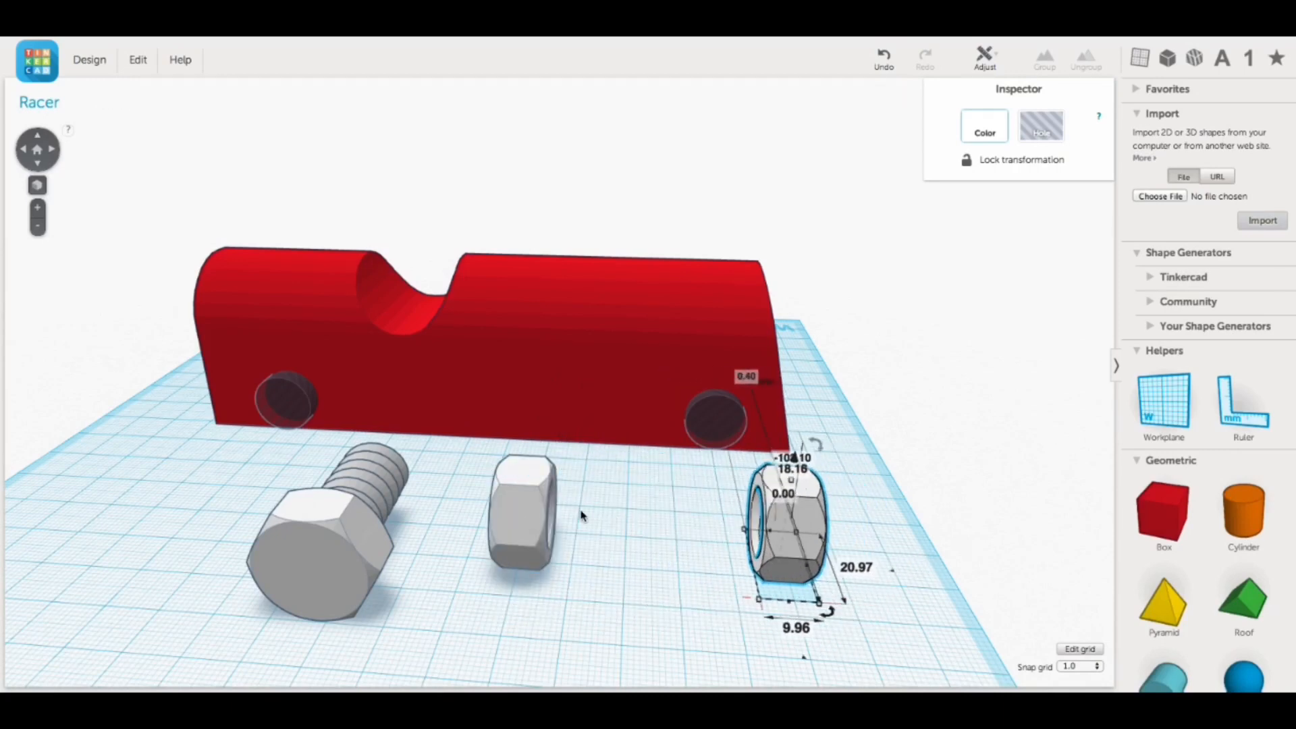
click(526, 513)
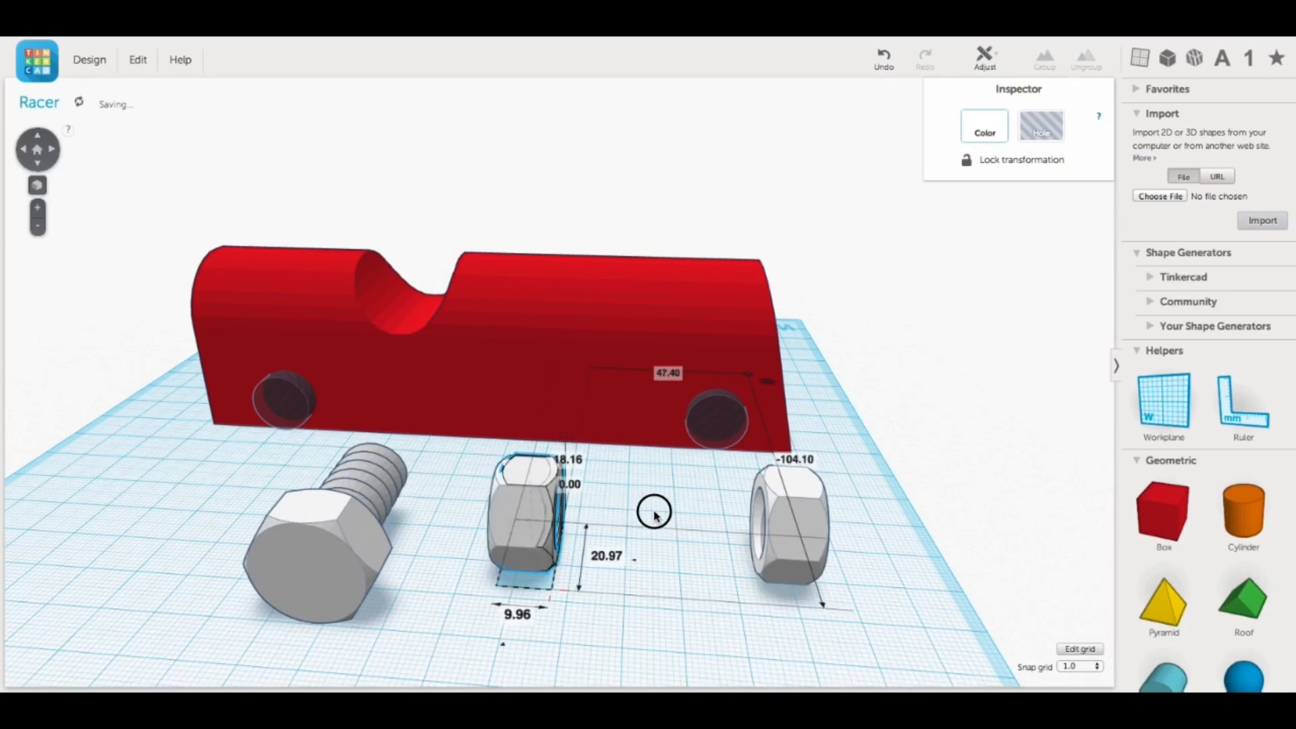
drag(655, 515, 752, 516)
drag(742, 517, 705, 519)
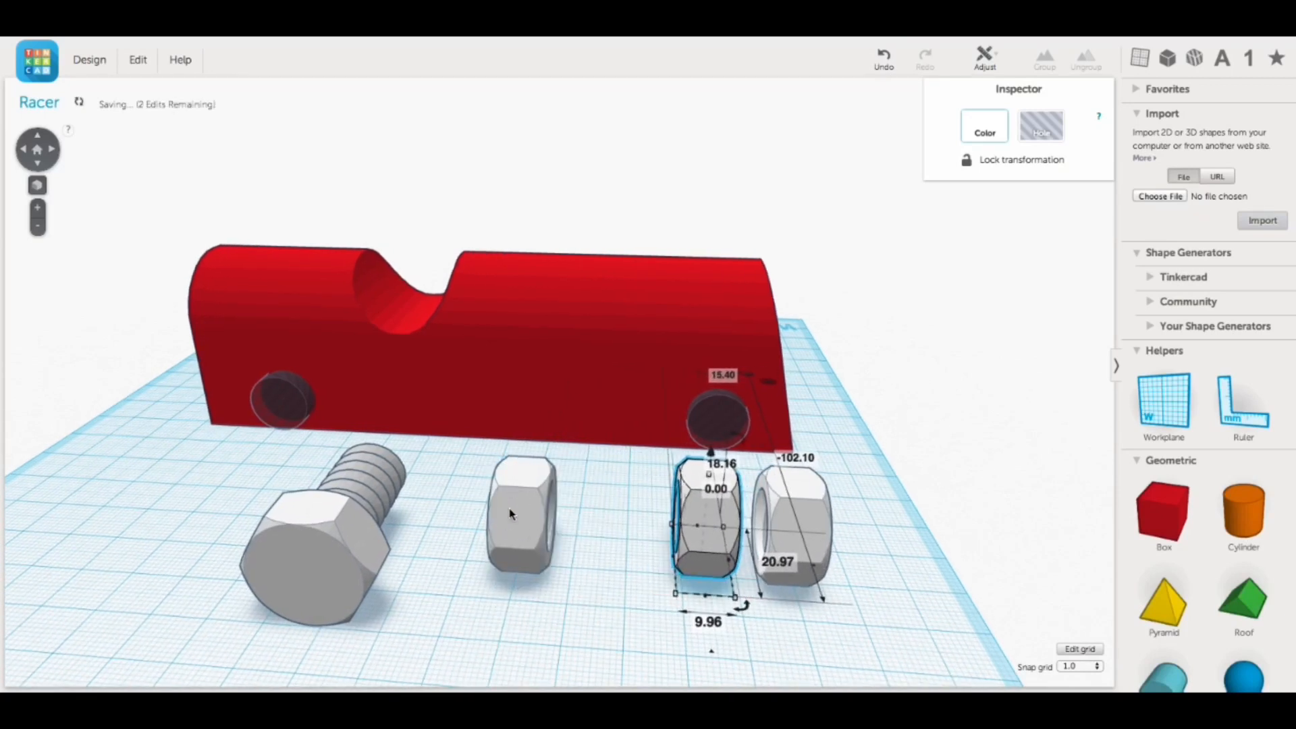
click(510, 514)
scroll(510, 515, up, 1)
drag(510, 514, 609, 513)
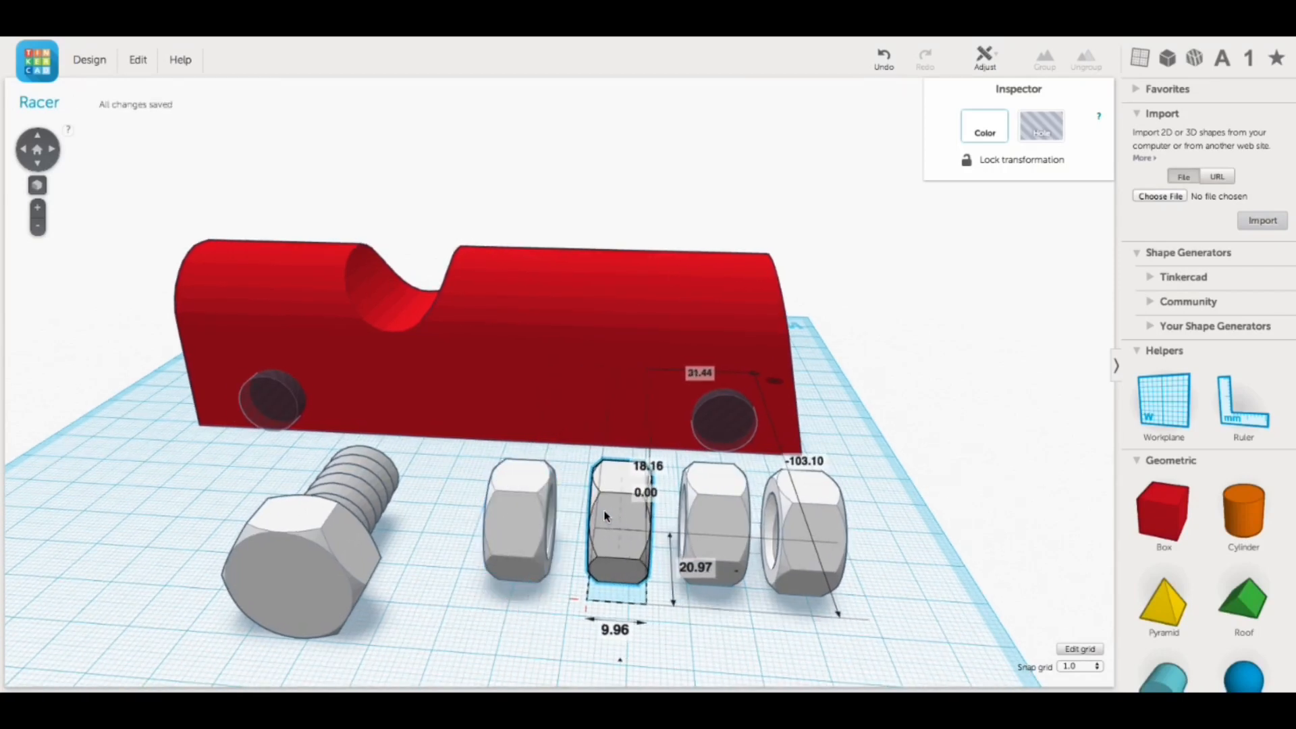
Rotate the original nut 90° so its bore faces the body's side, and move it to the axle hole farthest from the ruler origin
click(511, 521)
scroll(511, 521, up, 2)
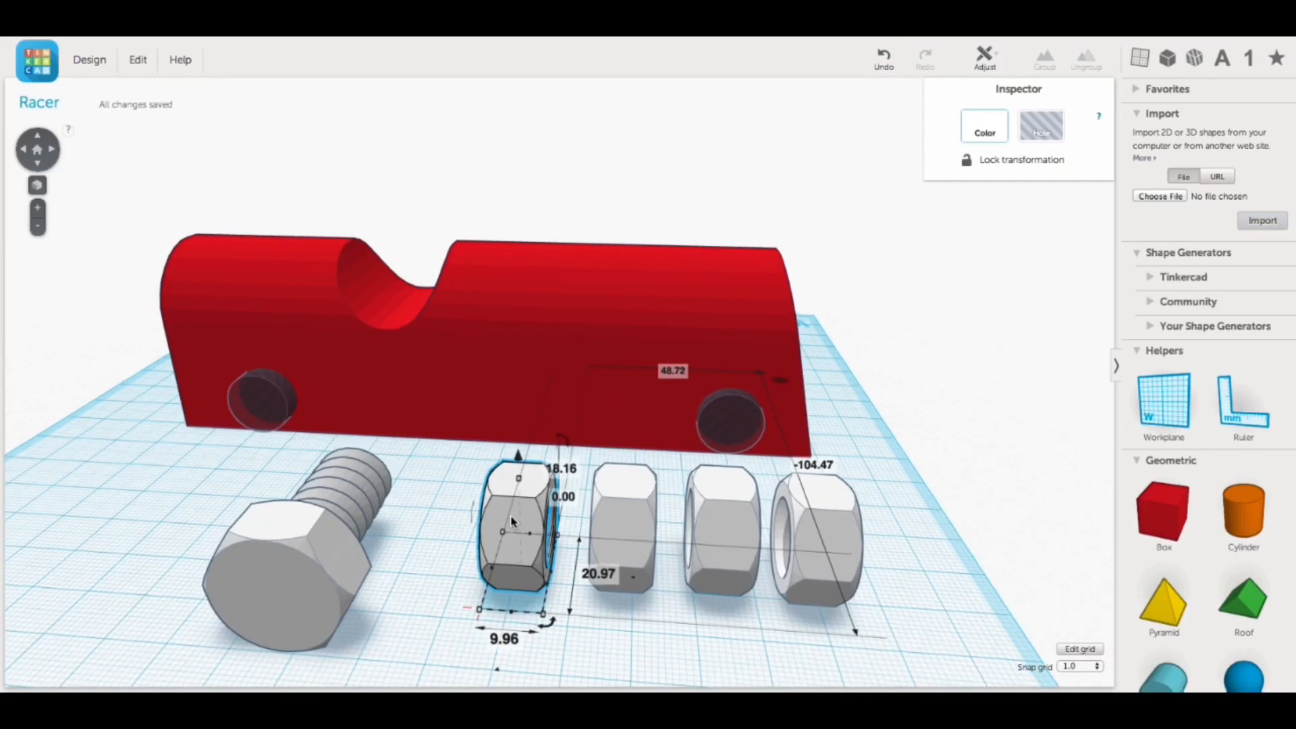
drag(510, 519, 499, 442)
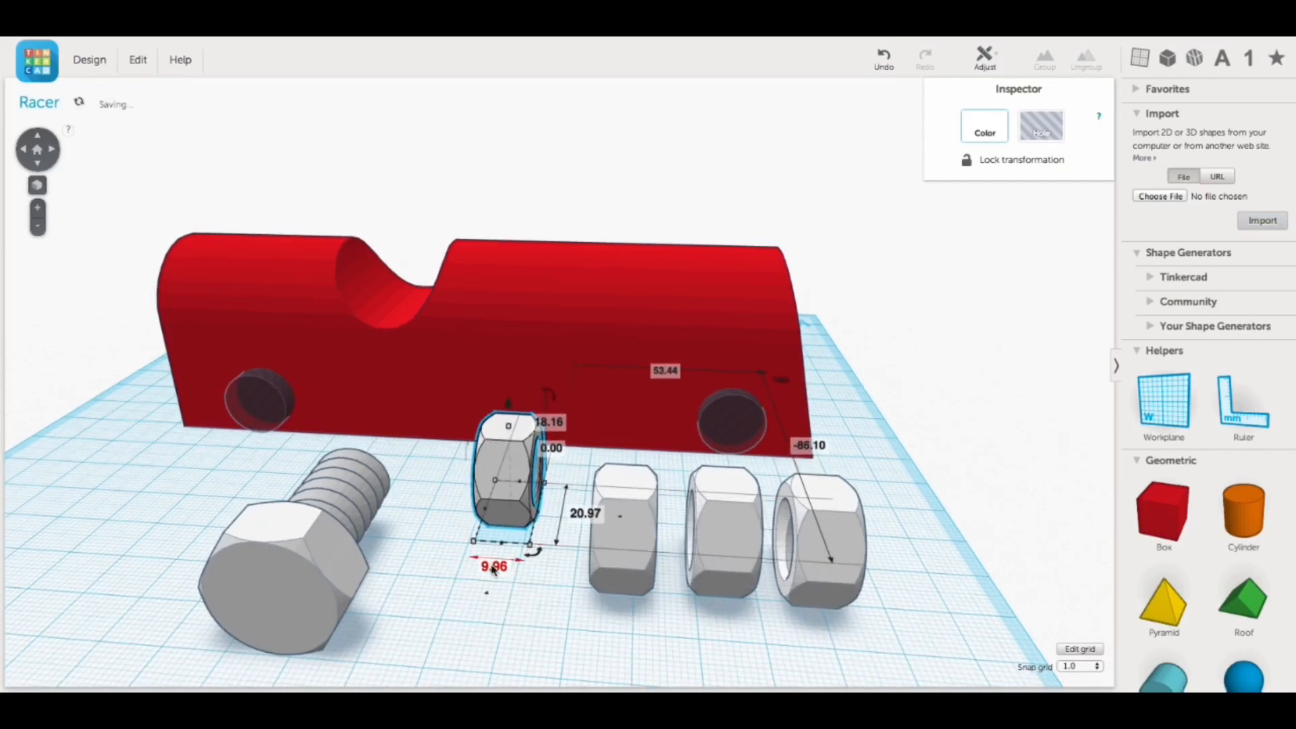
scroll(501, 571, up, 1)
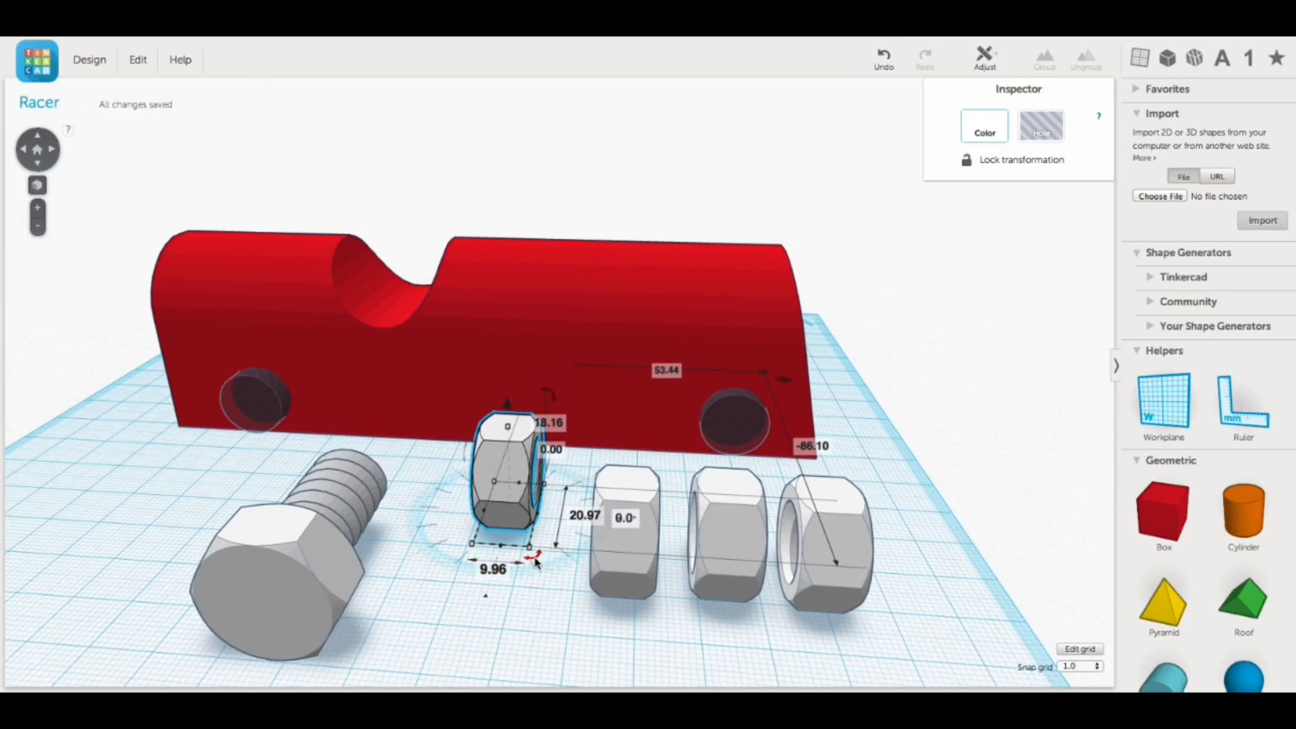
drag(535, 560, 424, 527)
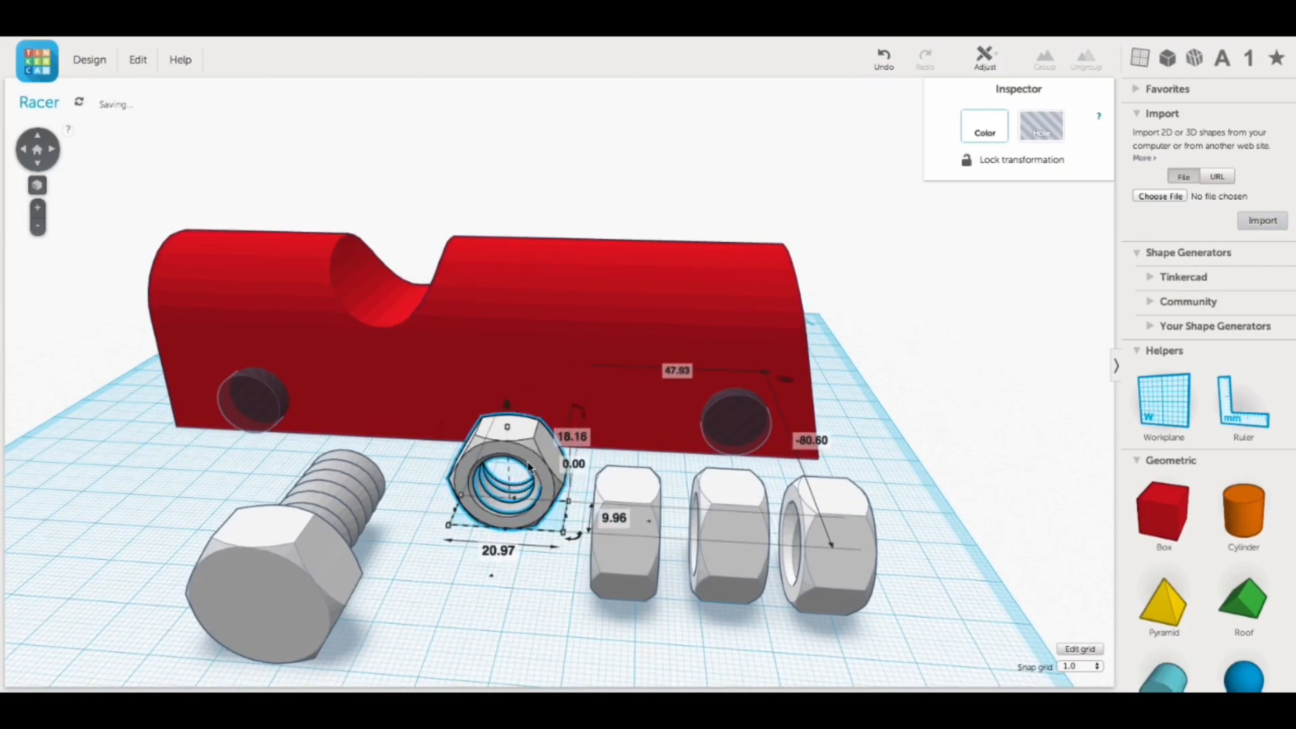
drag(530, 468, 189, 395)
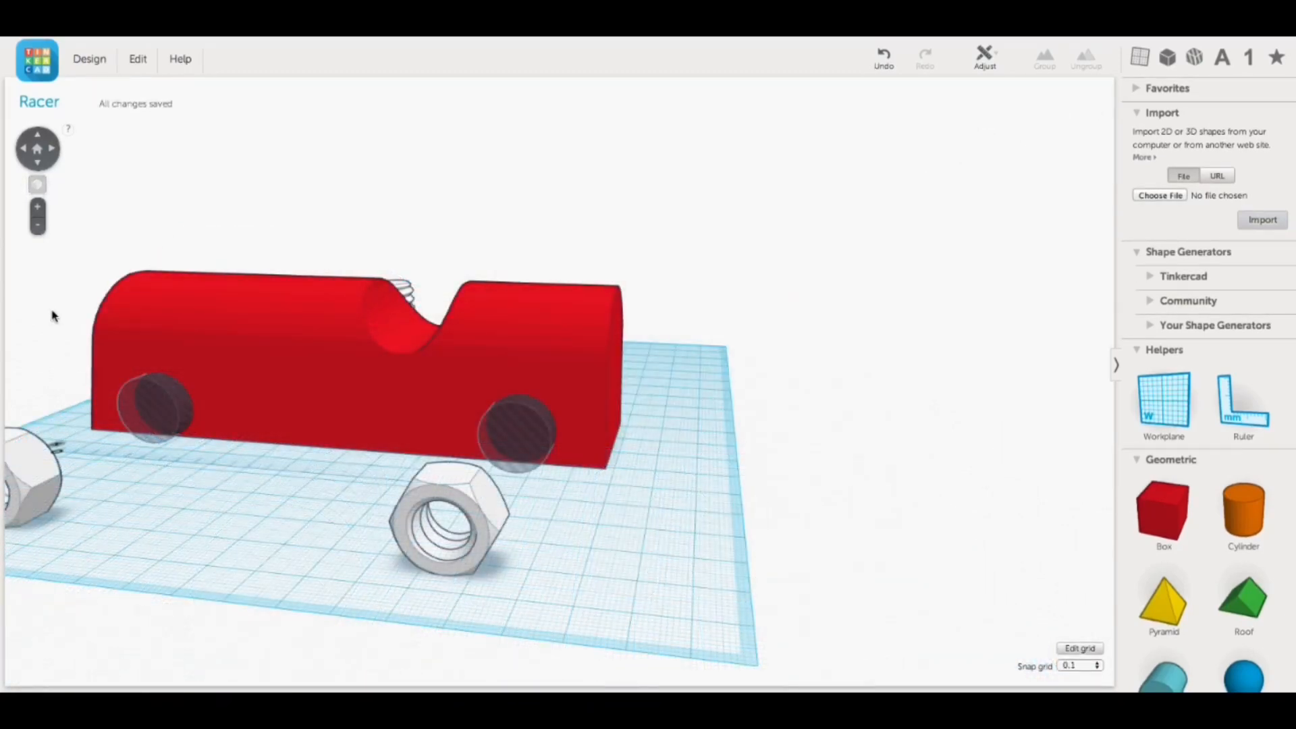
Select the racer body together with both hole cylinders and group them to cut the axle holes through the body
drag(52, 316, 645, 449)
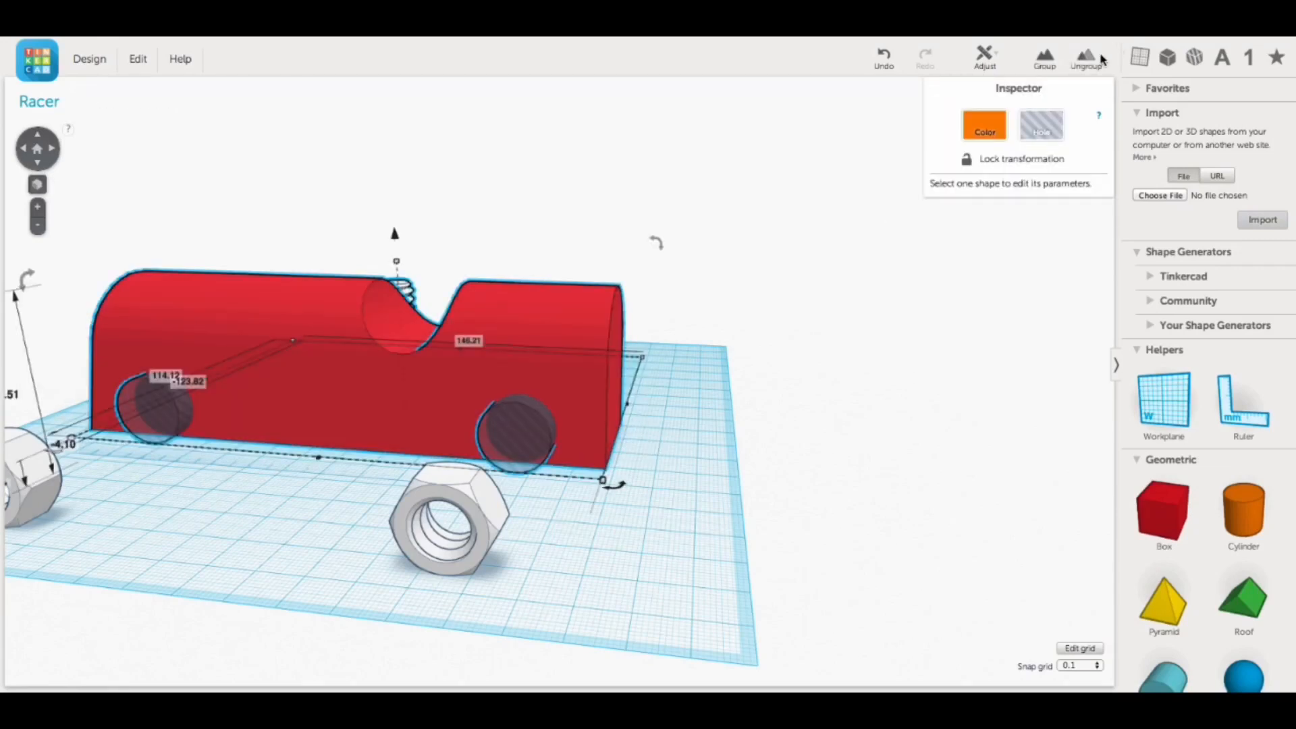
click(1046, 59)
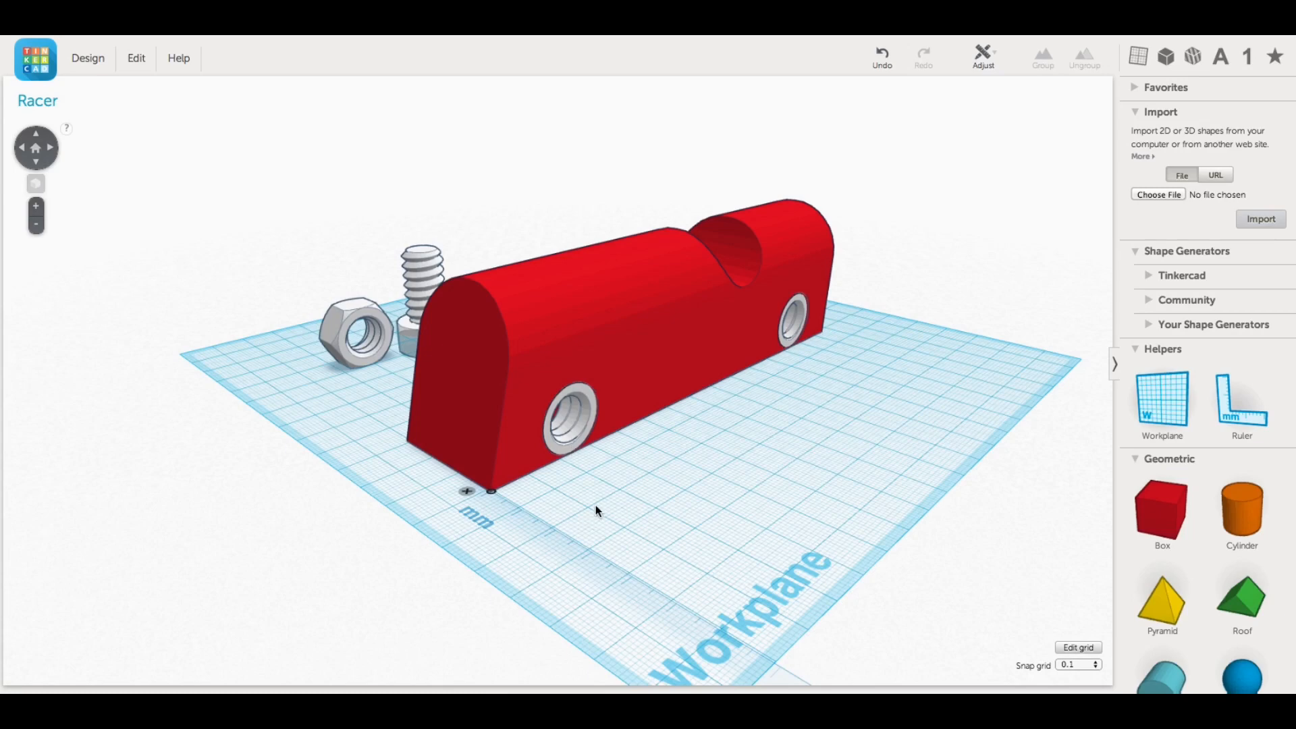
Seat the nearest loose nut flush in the body's open axle hole near the ruler, about 14.2 mm along and 32 mm across from its origin
right_drag(718, 511, 842, 509)
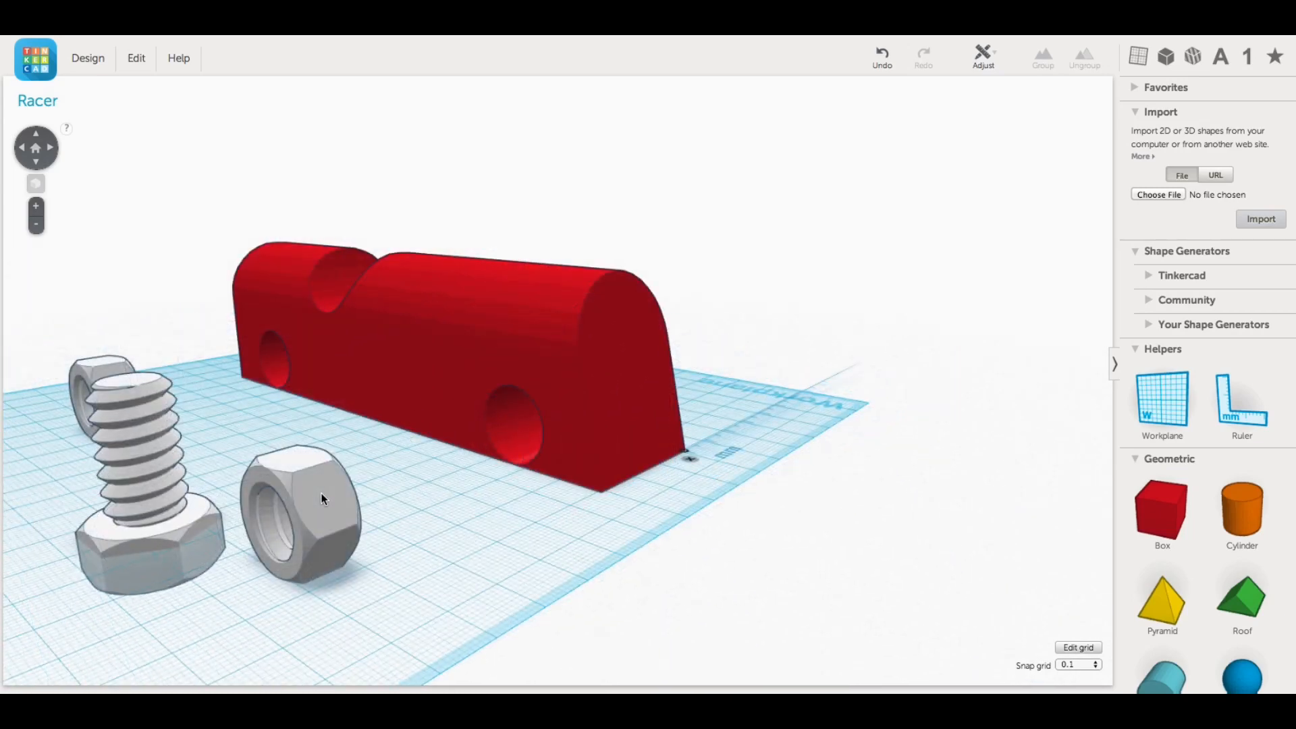
drag(322, 498, 594, 405)
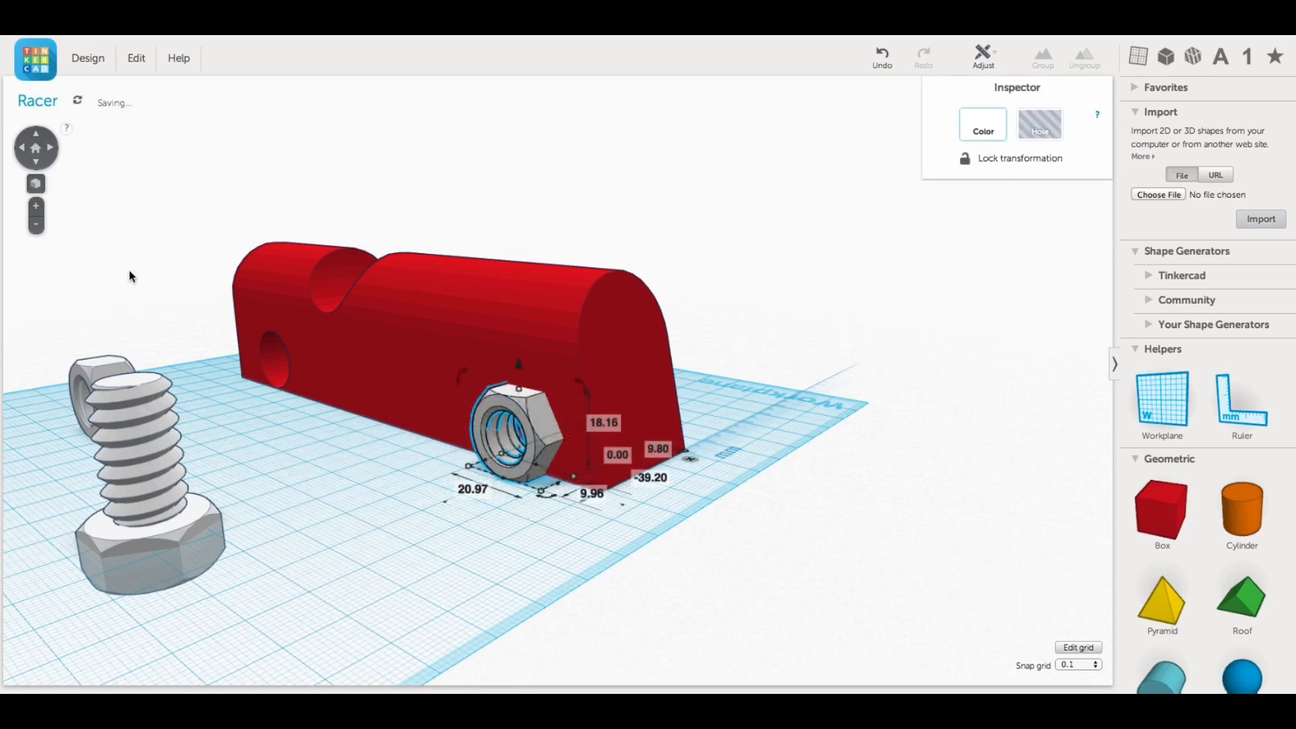
click(36, 186)
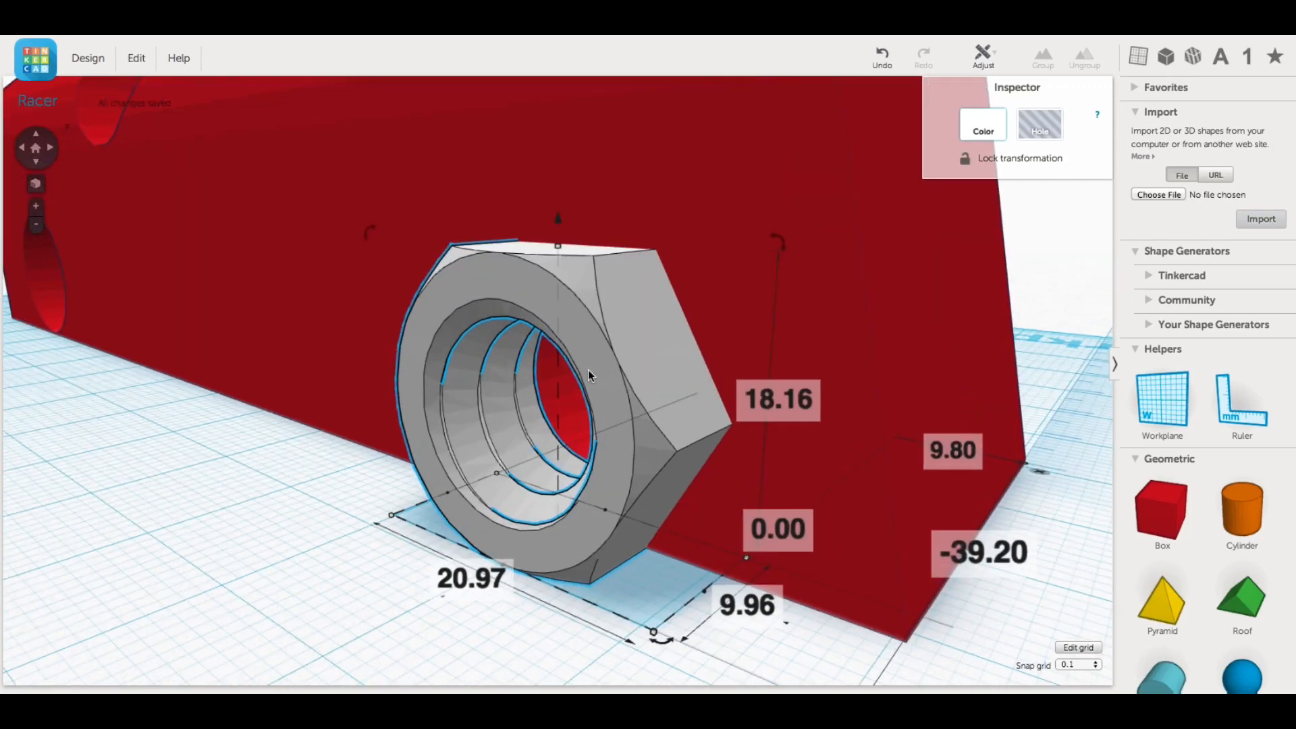
drag(603, 374, 624, 396)
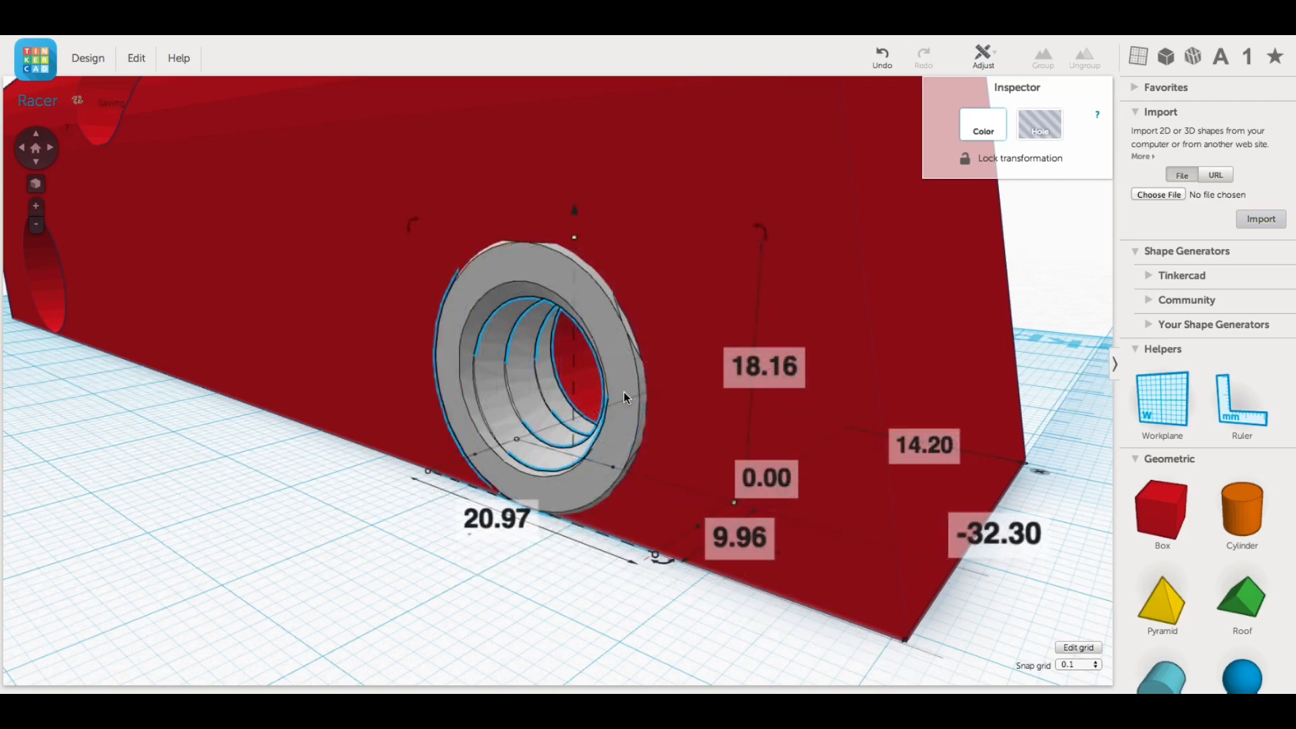
mouse_move(499, 531)
right_down()
mouse_move(492, 549)
mouse_move(499, 537)
right_up()
drag(597, 399, 604, 399)
drag(475, 462, 471, 462)
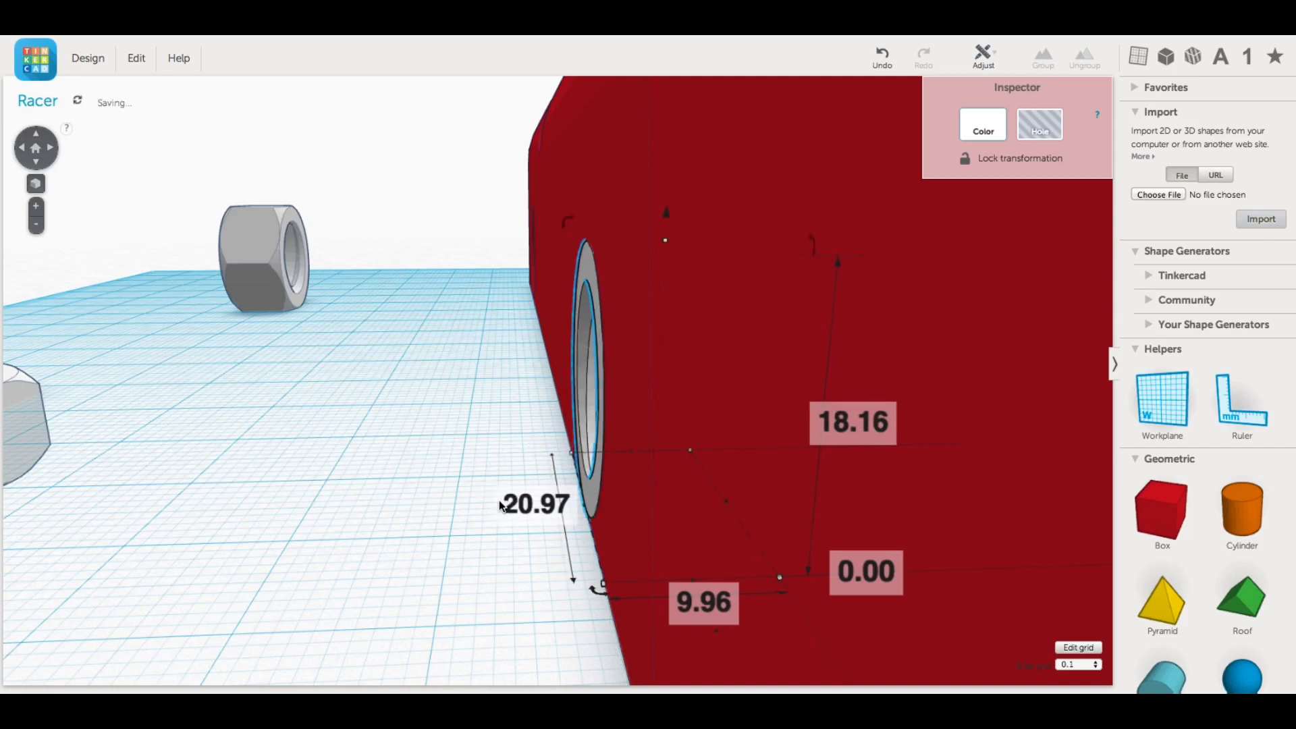
Select the two opposite nuts in the axle hole near the ruler origin and align their centres in height with the Align tool
right_drag(500, 501, 613, 556)
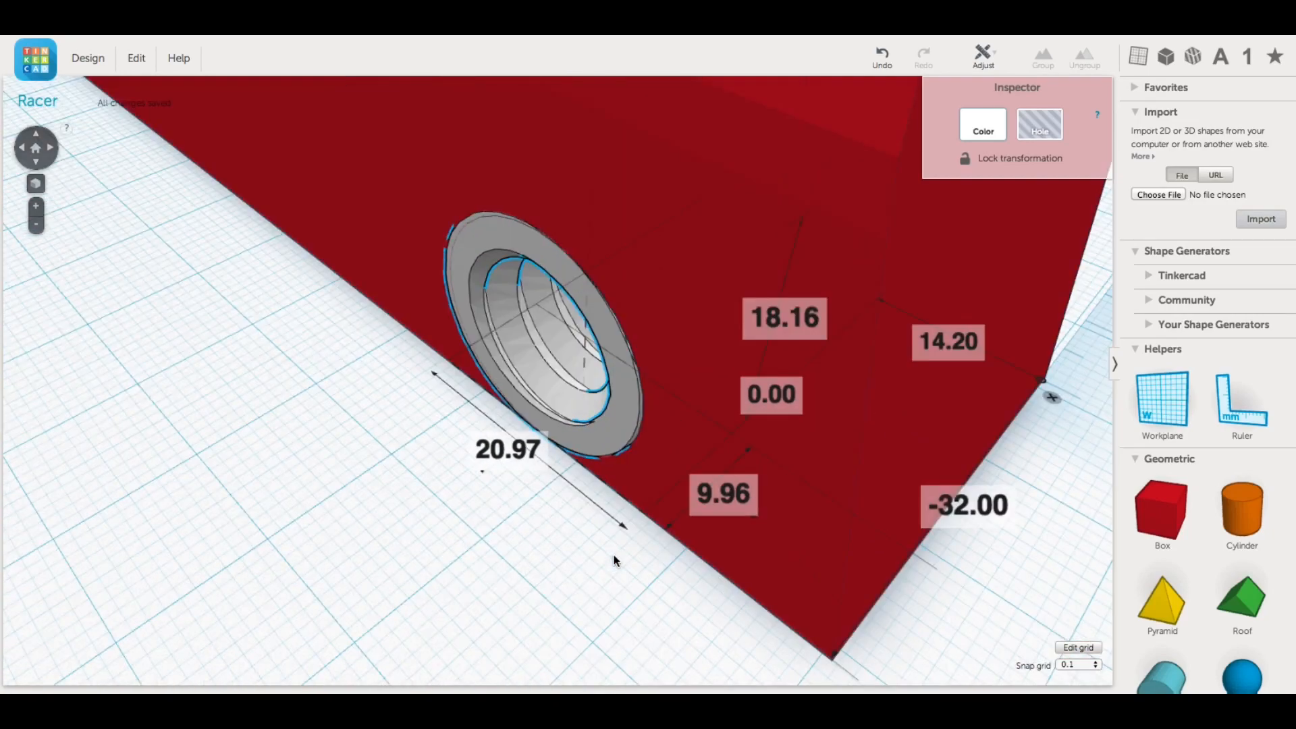
scroll(596, 540, down, 3)
right_drag(839, 538, 504, 529)
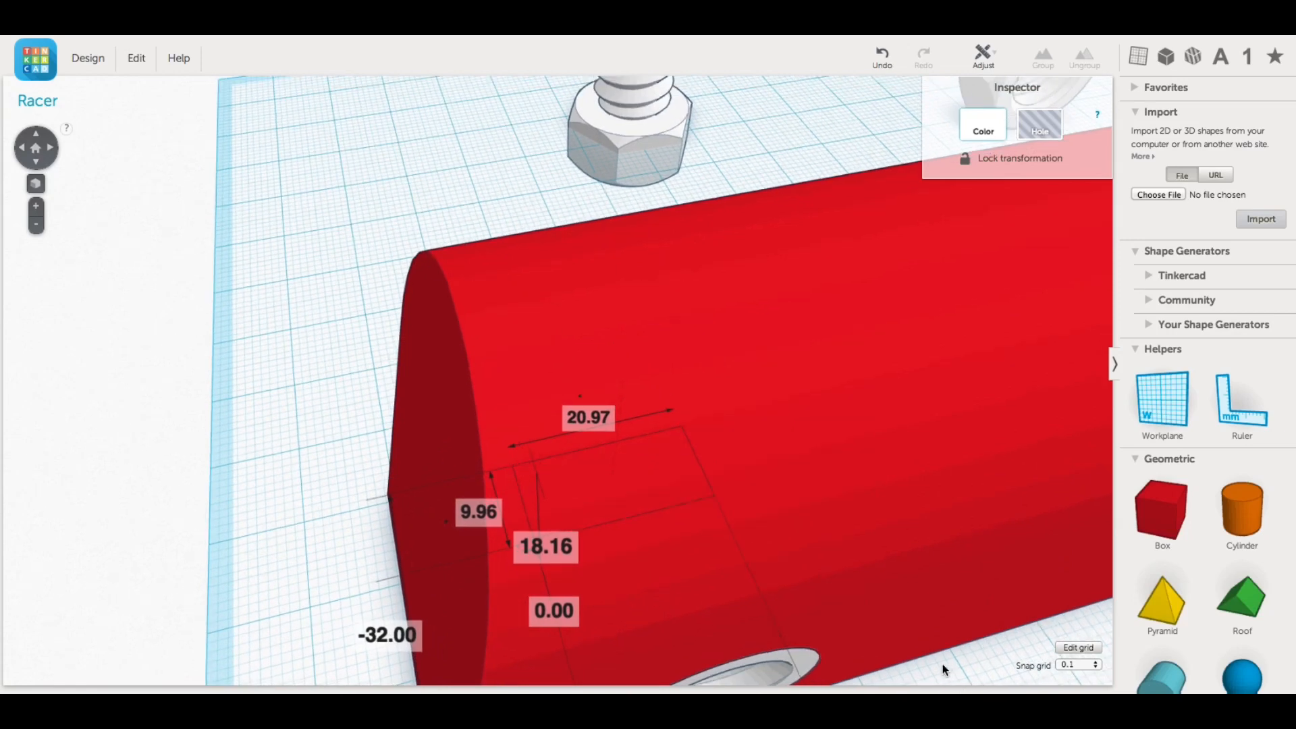
right_drag(942, 663, 912, 554)
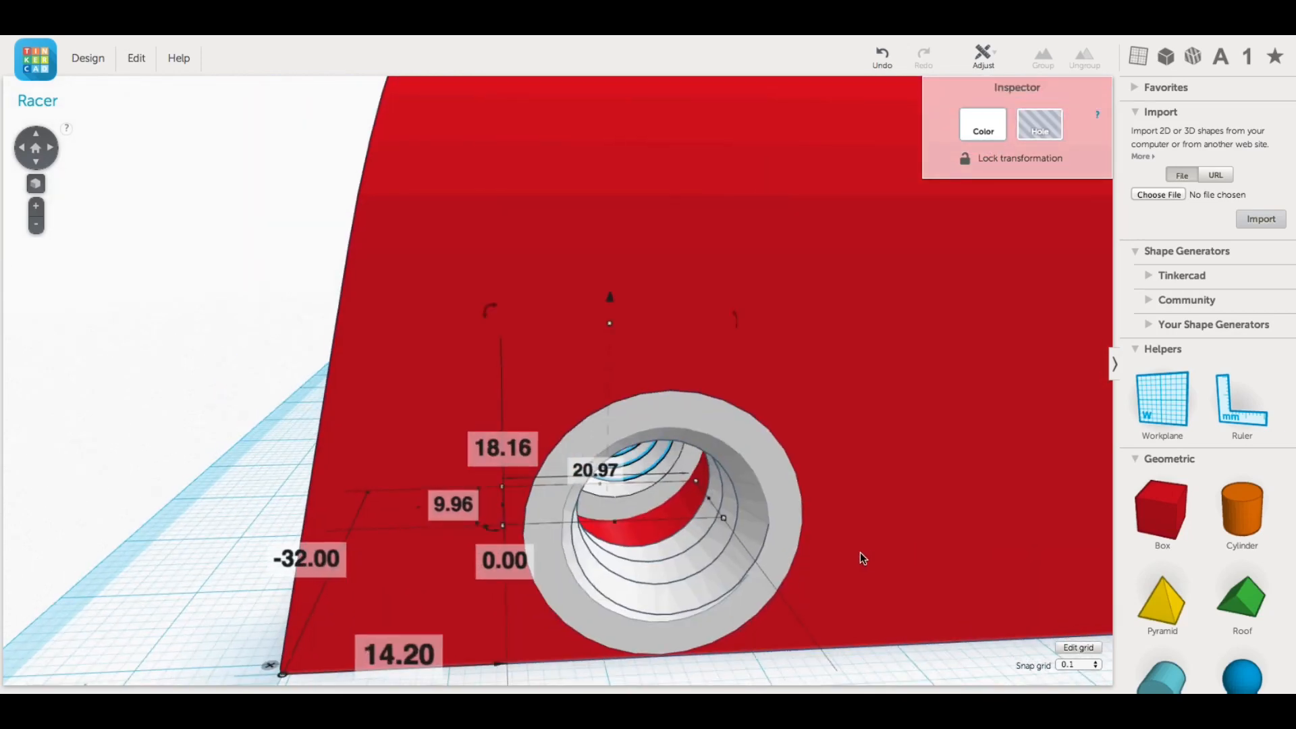
shift+click(656, 412)
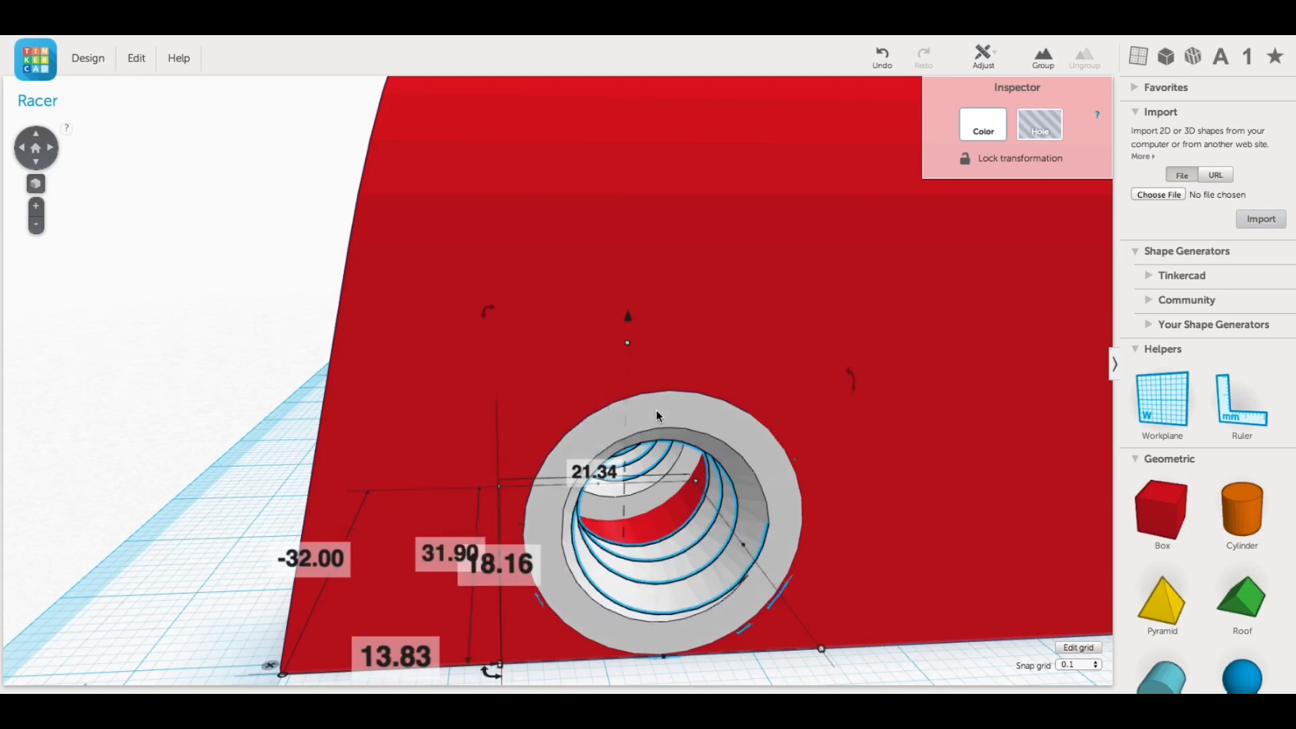
click(994, 57)
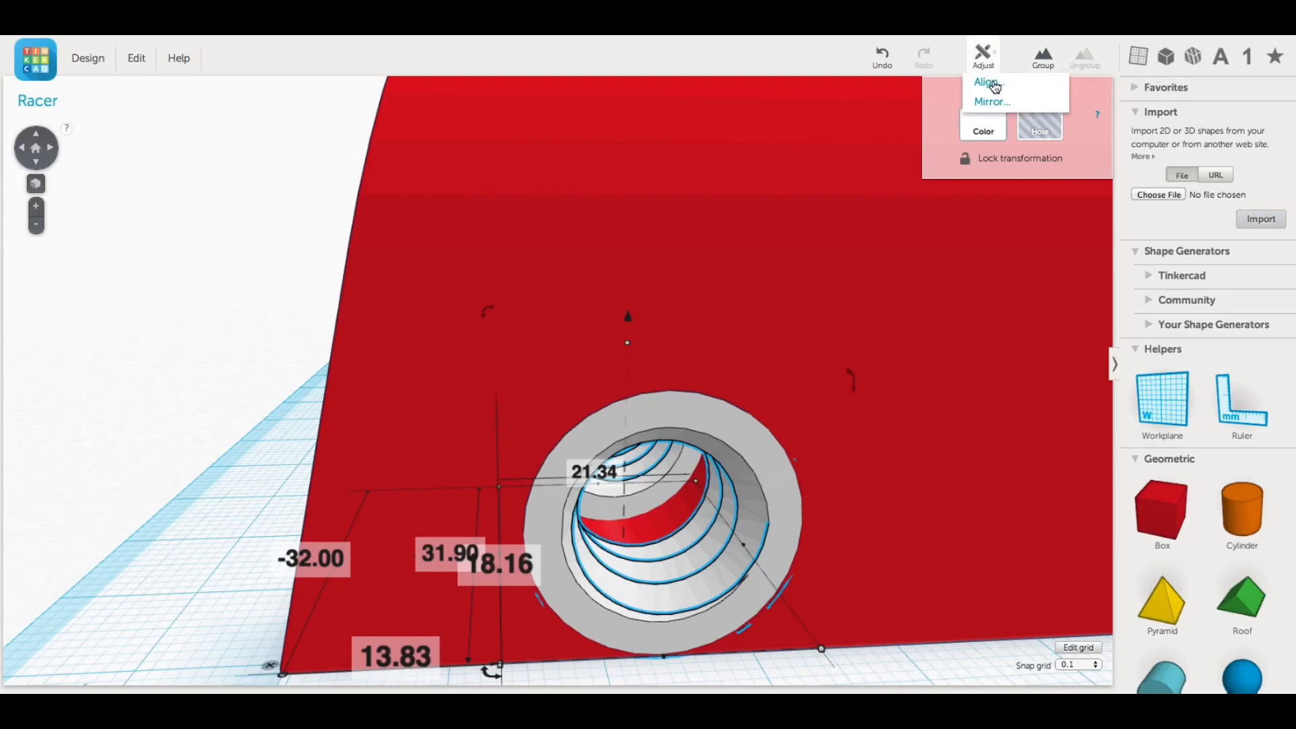
click(994, 82)
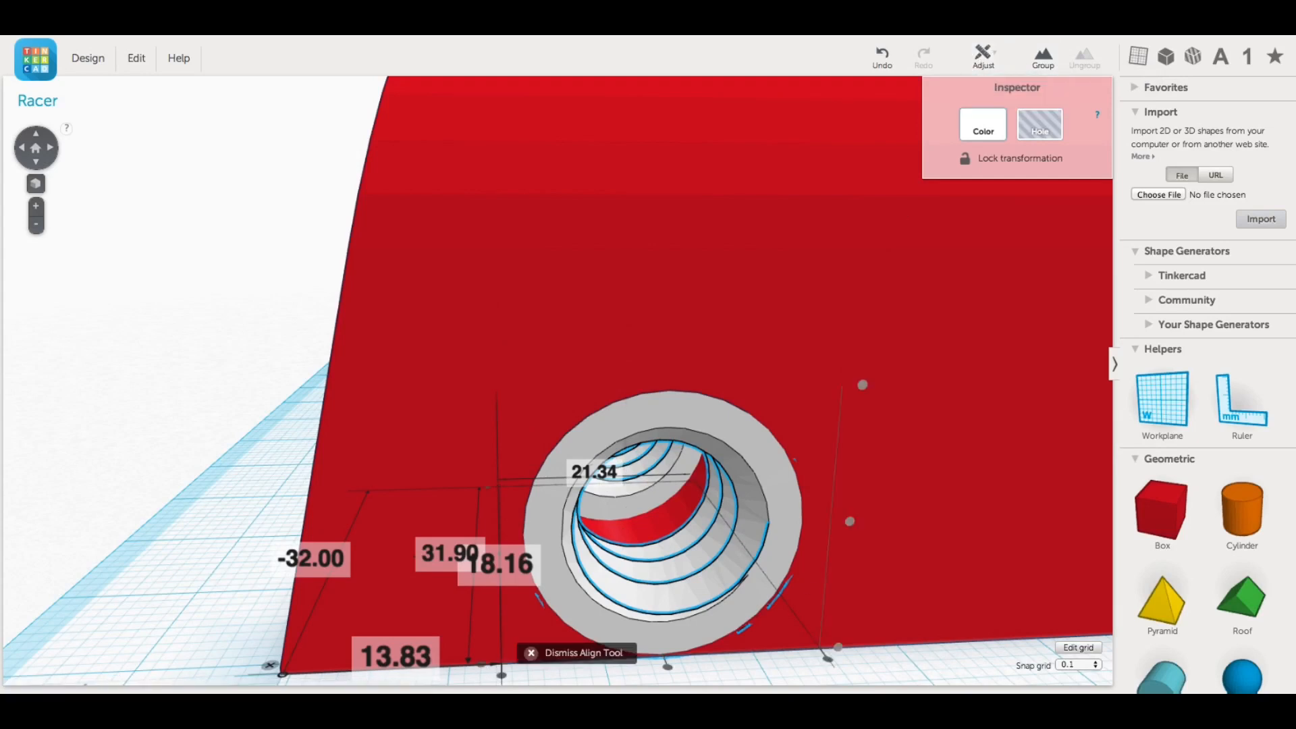
click(850, 524)
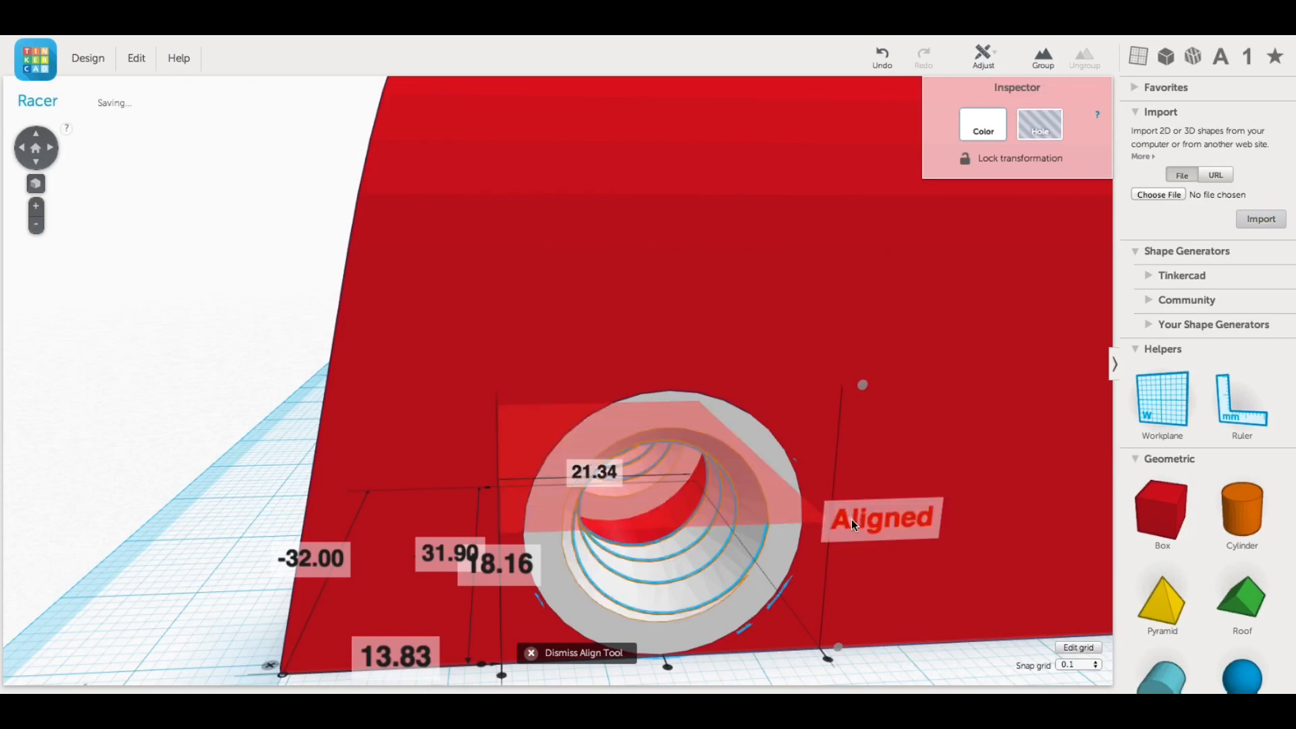
Align the centres of the two opposite nuts along the body's length, and return to the full view of the design
click(667, 667)
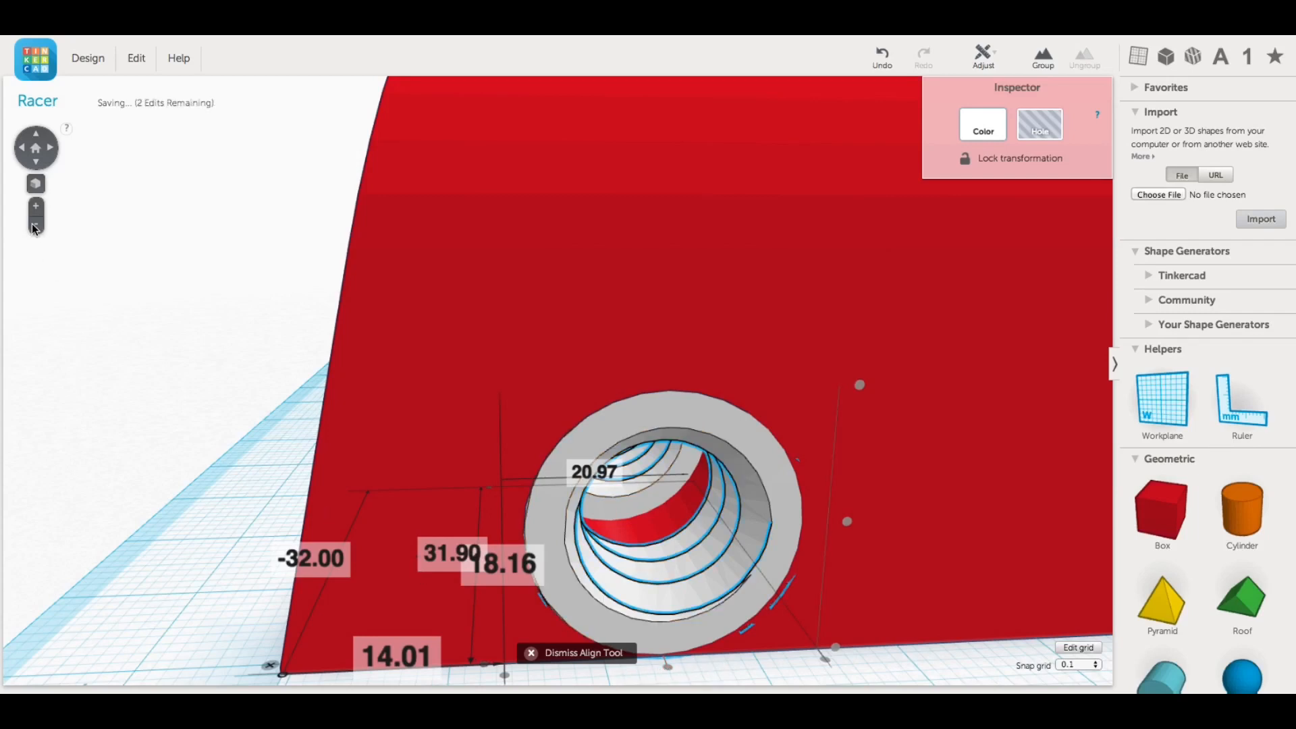
click(36, 150)
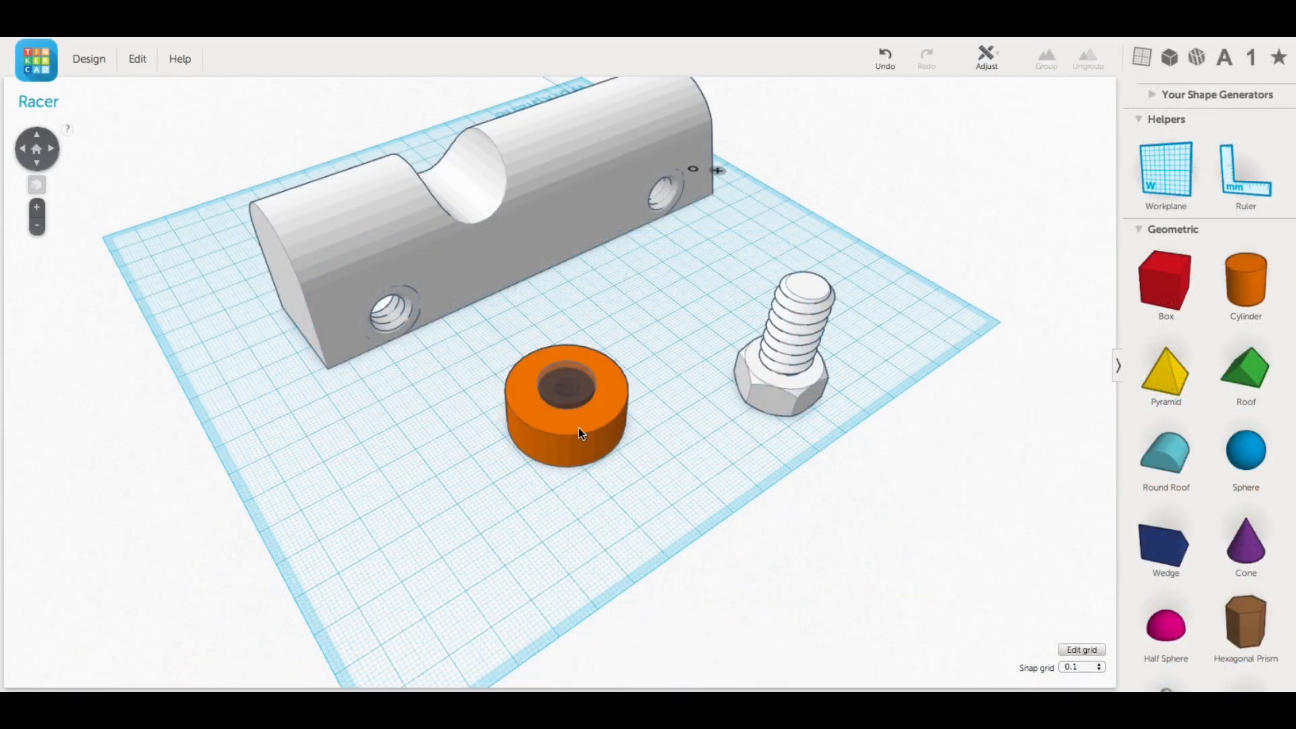
Select the 30 mm orange wheel cylinder together with the 14 mm hole cylinder inside it and group them to cut the wheel's bore
click(578, 433)
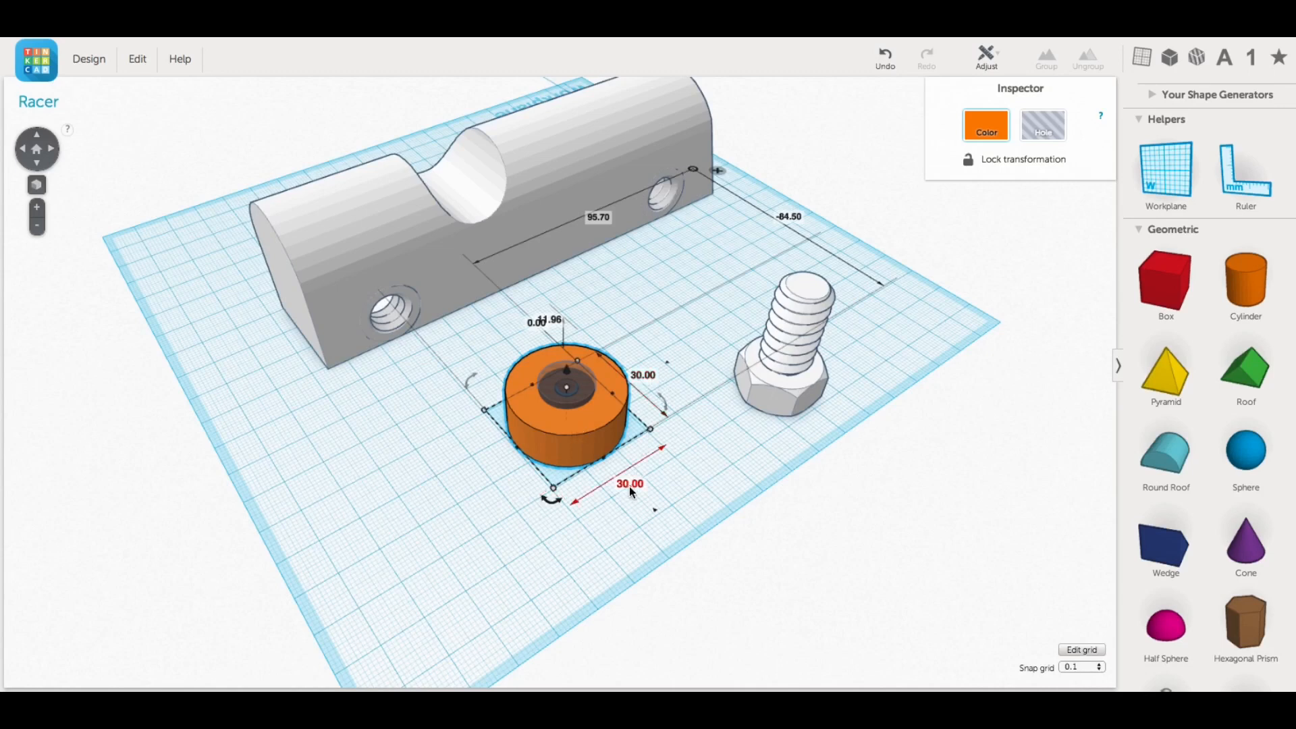
click(470, 445)
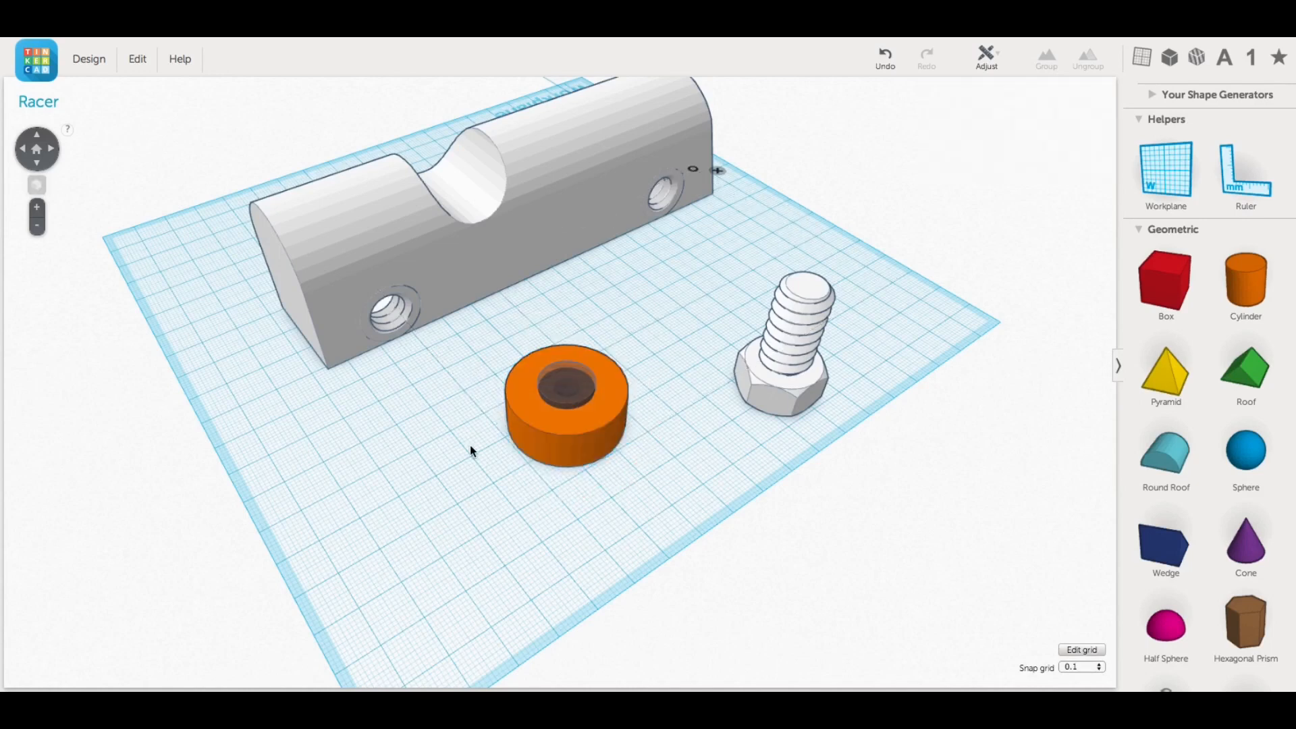
click(578, 397)
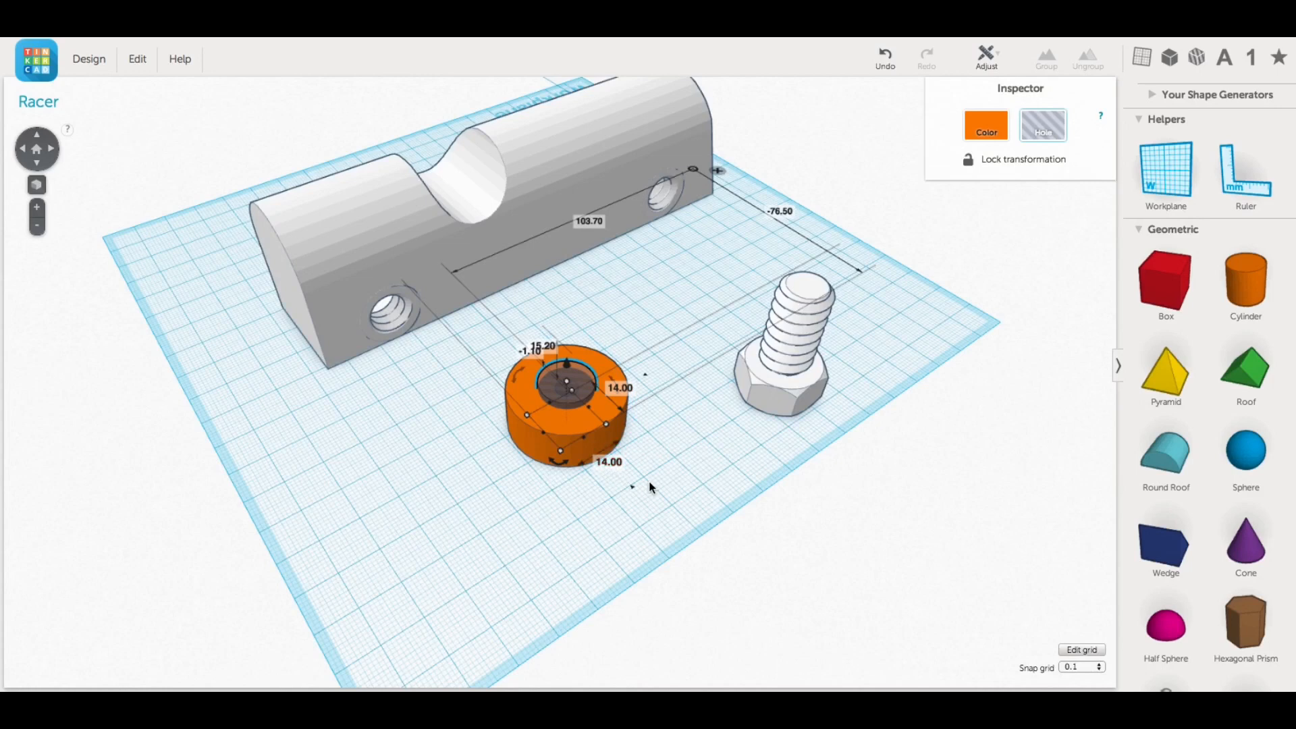
click(594, 488)
drag(476, 338, 646, 472)
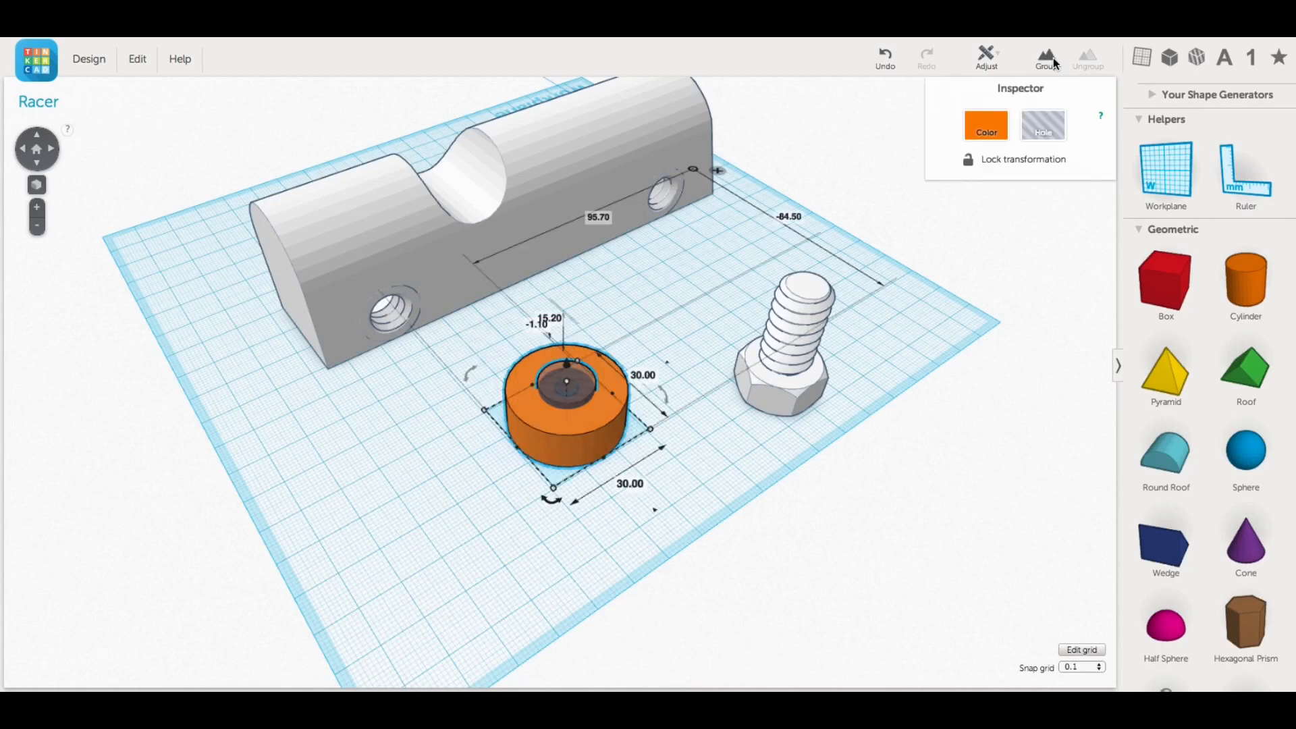
click(1053, 60)
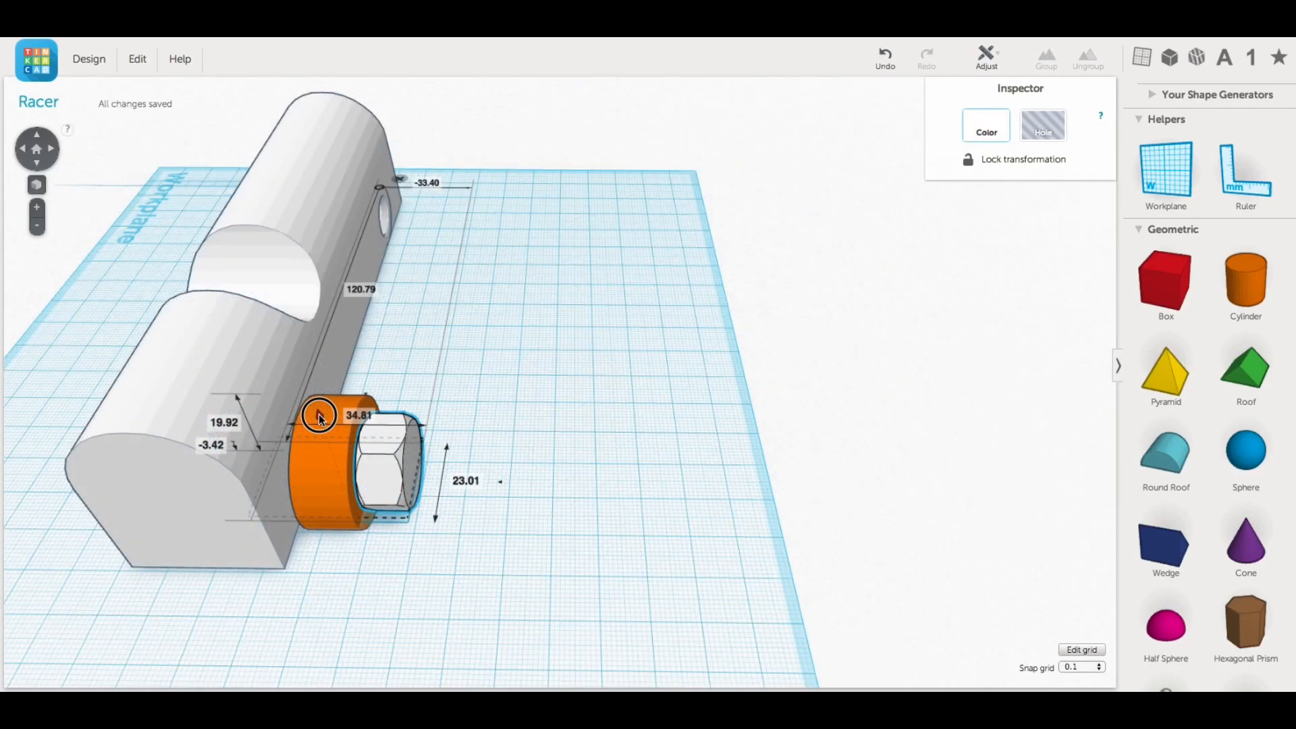
Lower the bolt running through the orange wheel to a height of -4.02 mm relative to the ruler
click(320, 418)
drag(319, 417, 319, 421)
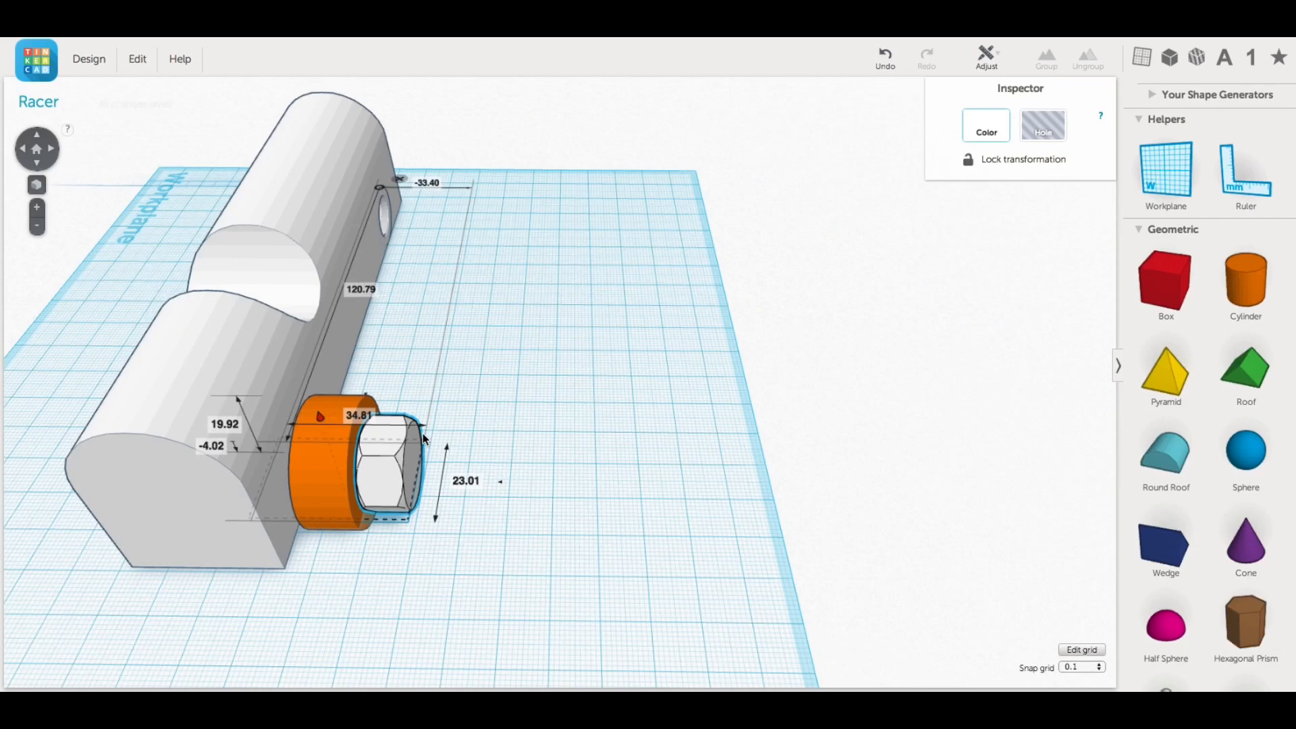
right_drag(500, 484, 587, 434)
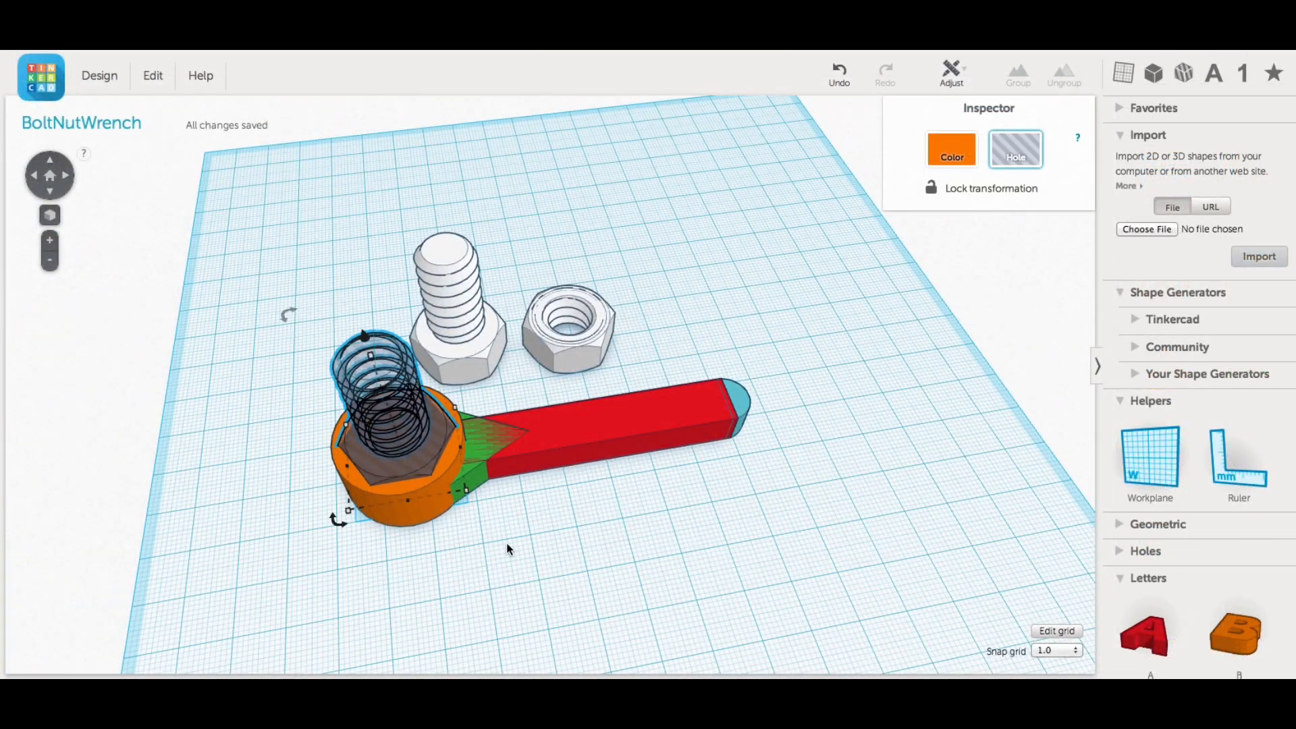
In the BoltNutWrench design, select the wrench's orange ring, red handle, green connector and rounded blue end one at a time to examine its parts
click(506, 543)
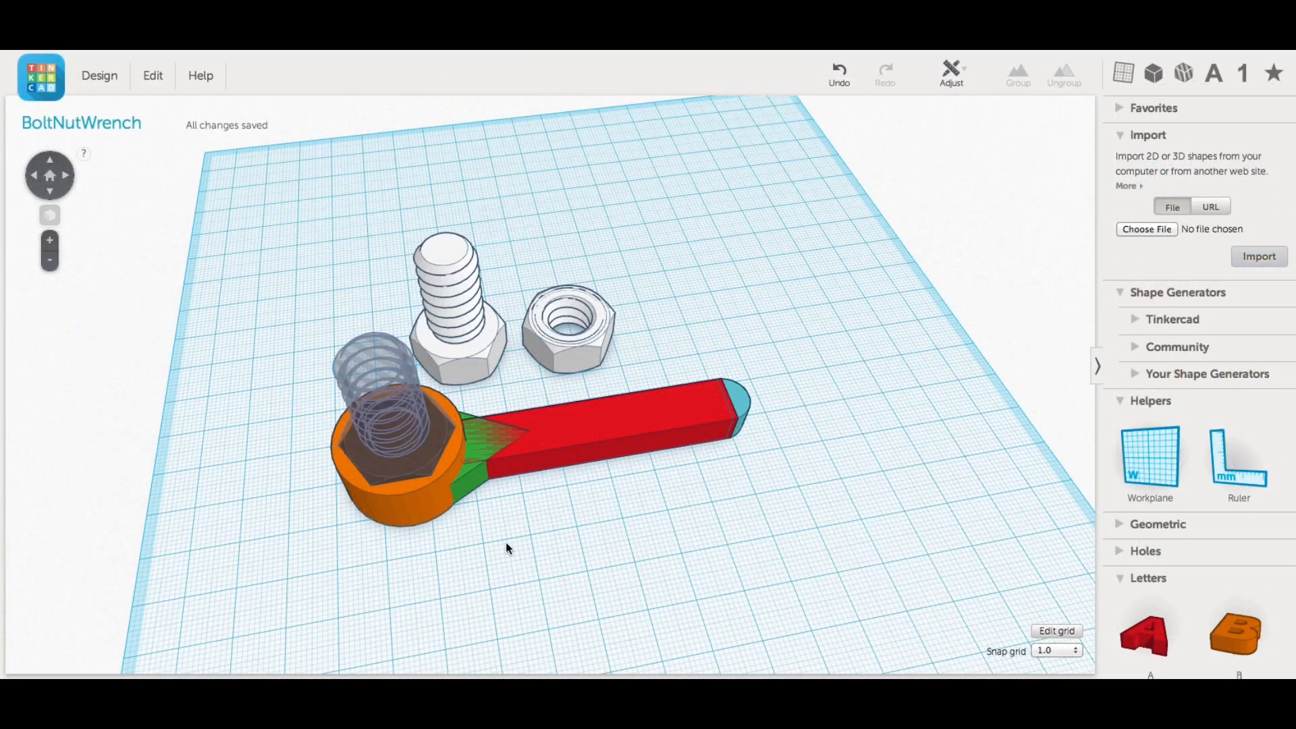
click(425, 500)
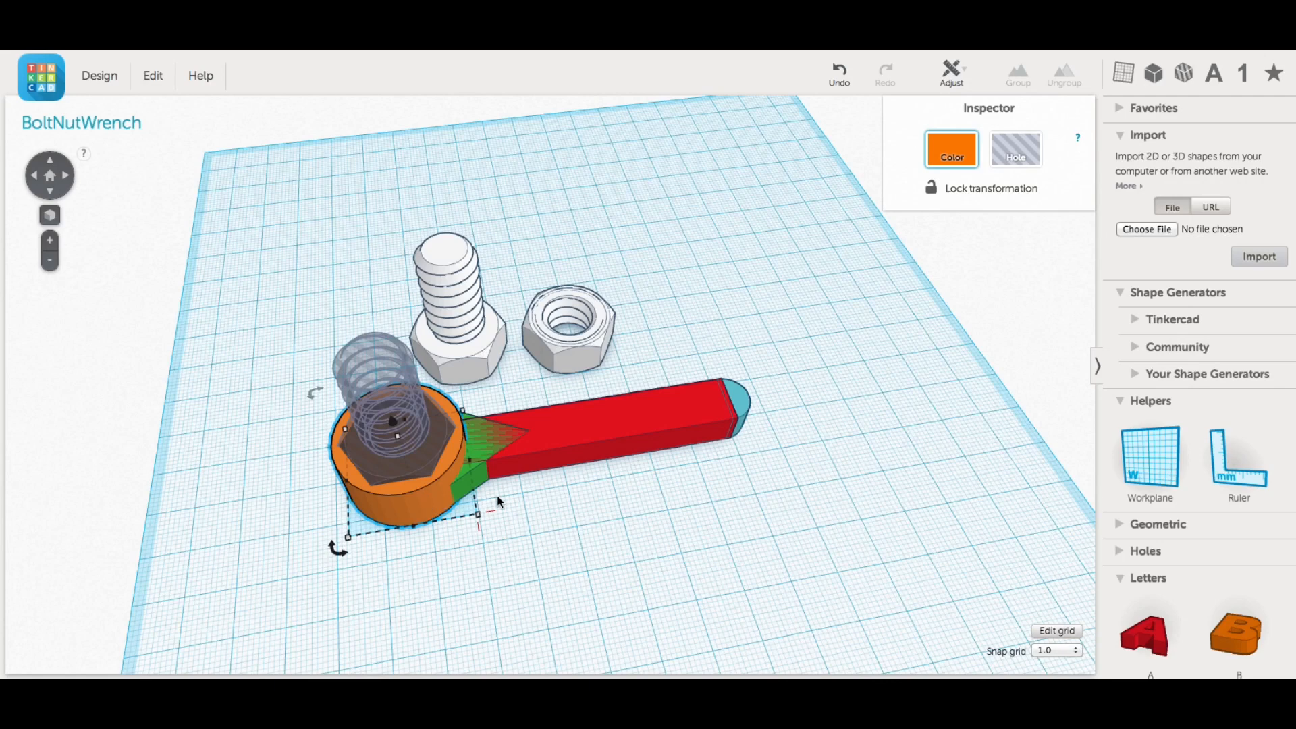
click(605, 440)
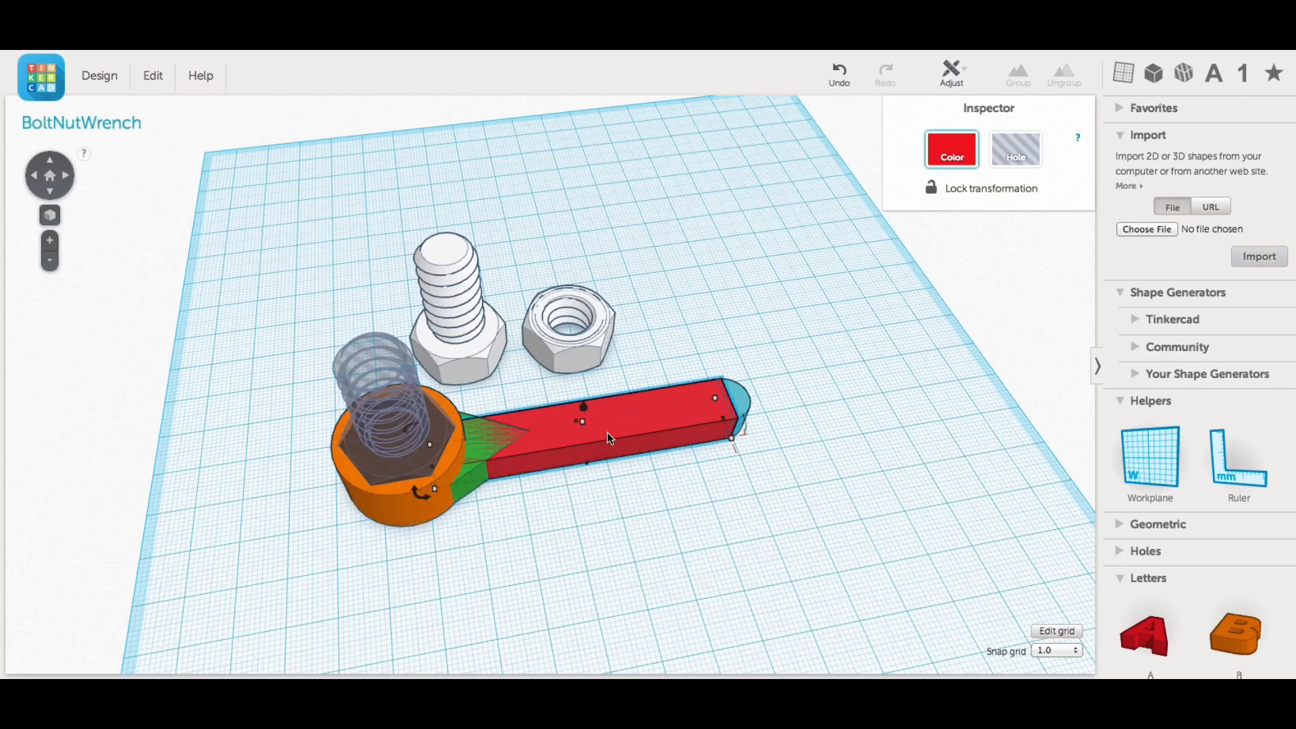
click(472, 483)
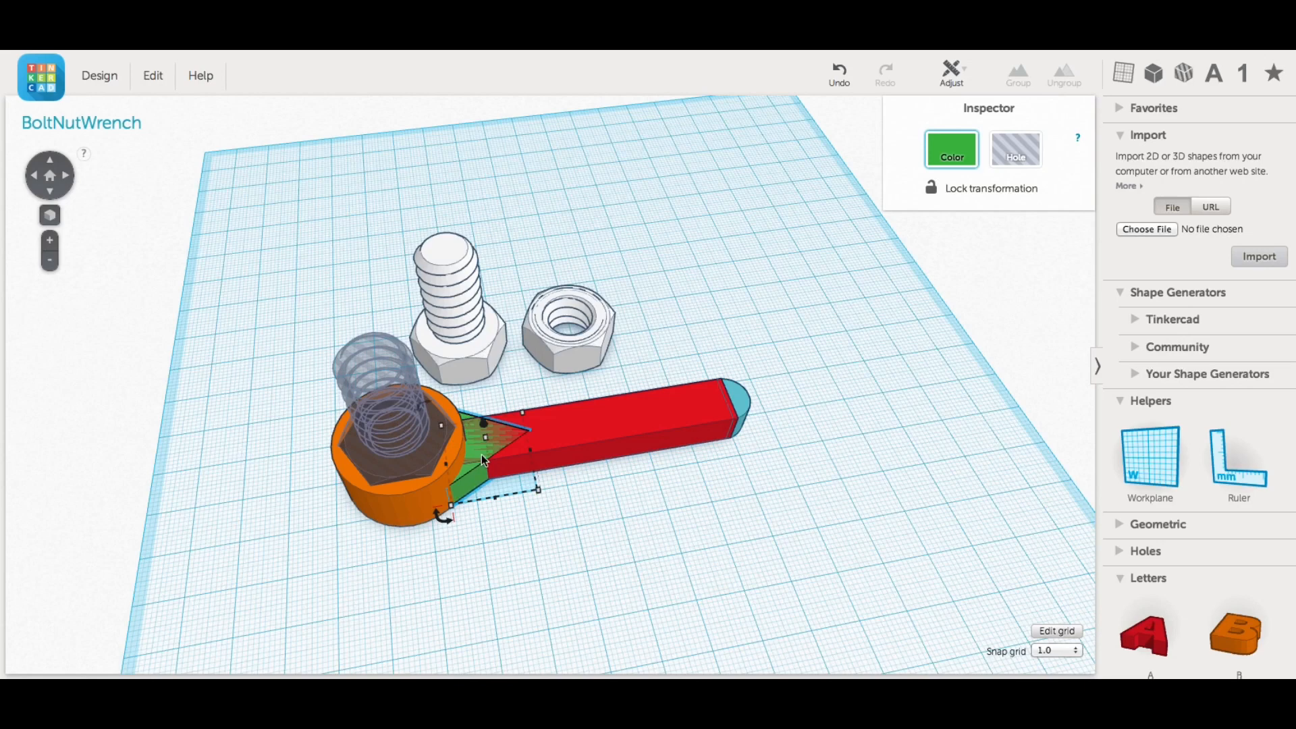
click(746, 407)
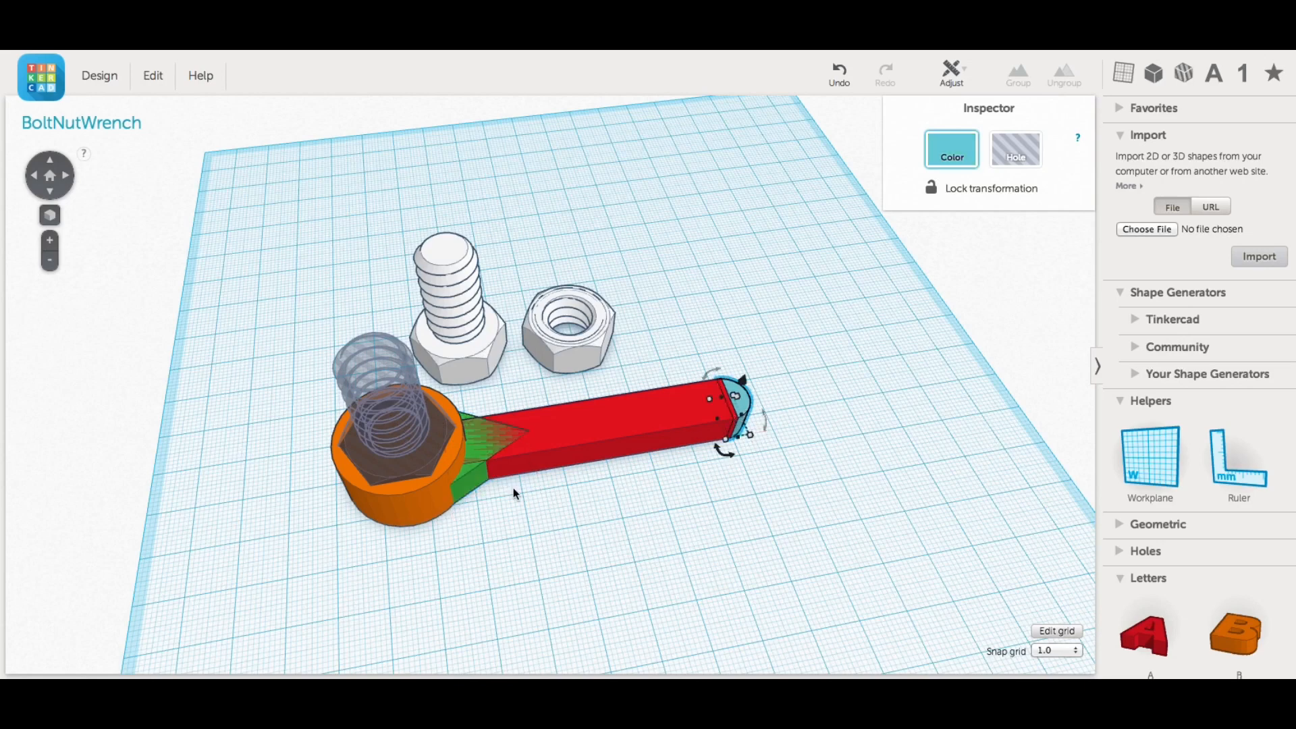
Select the bolt-shaped hole in the wrench's orange ring and fine-tune its height above the workplane
click(394, 404)
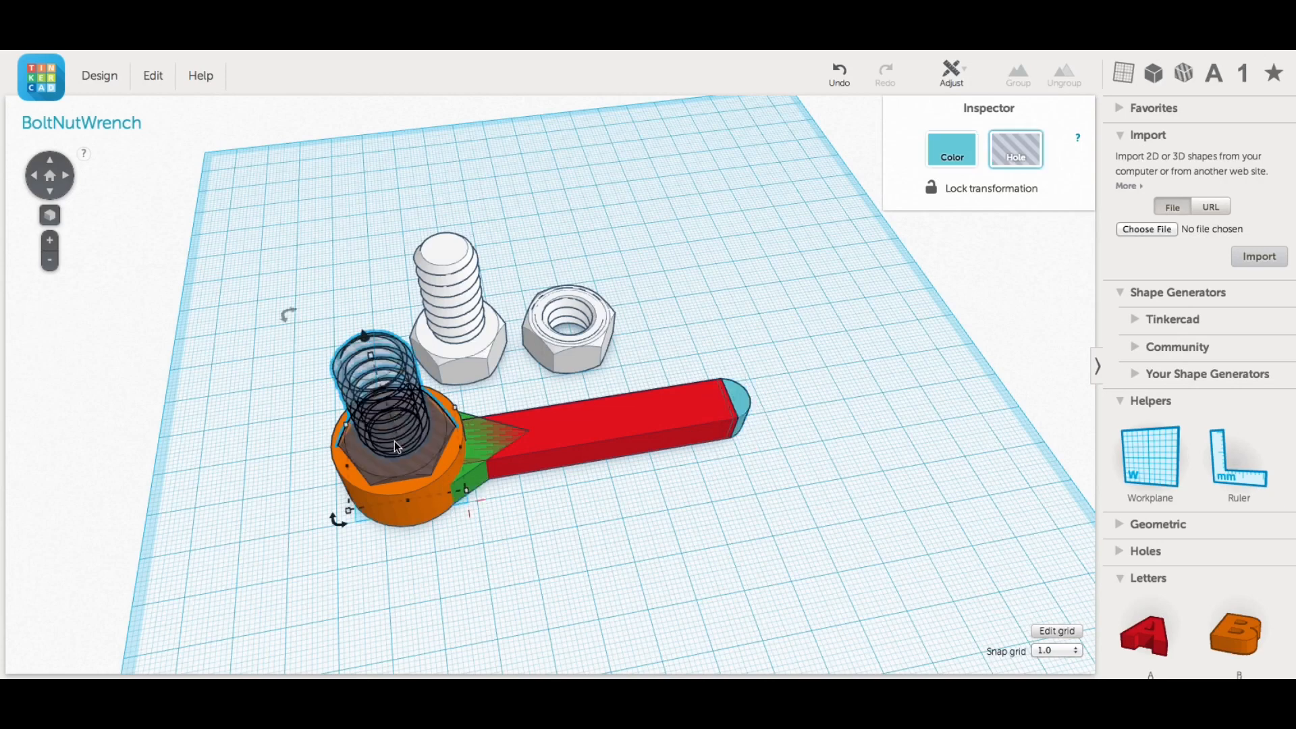
right_drag(528, 516, 512, 386)
right_drag(494, 561, 495, 528)
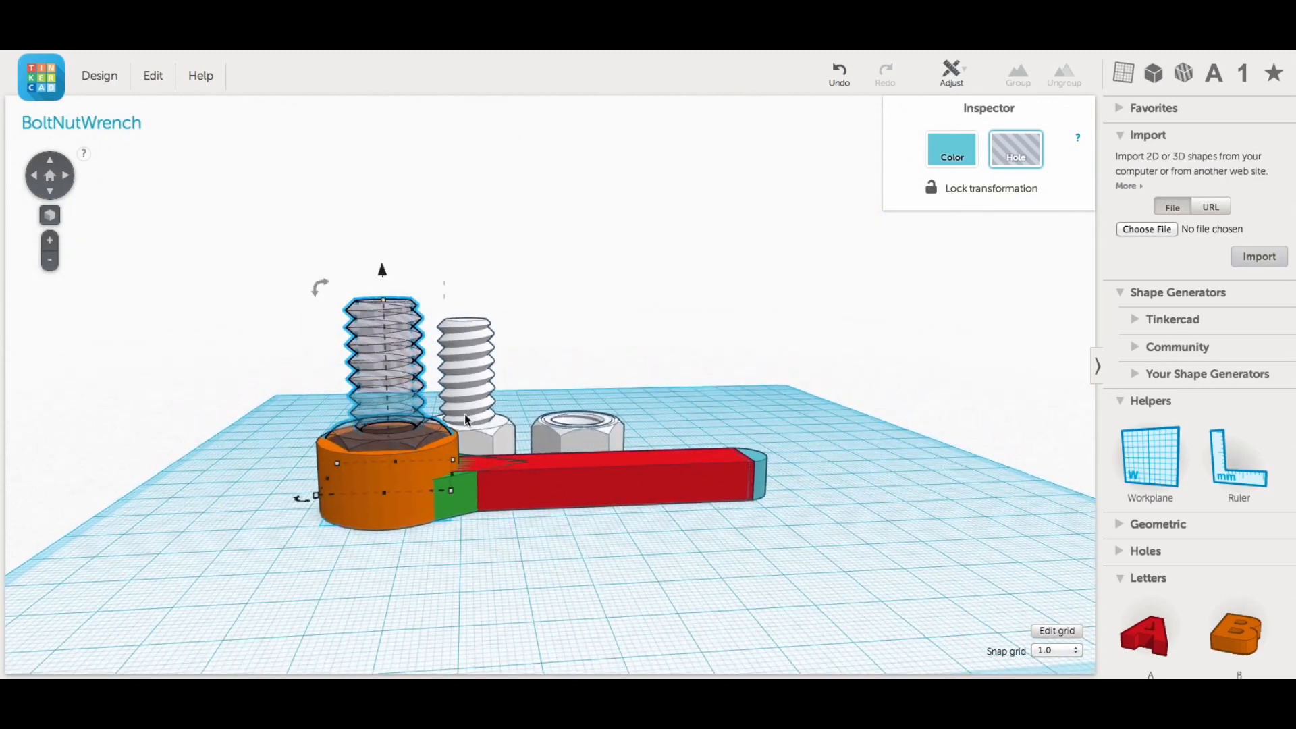
mouse_move(383, 272)
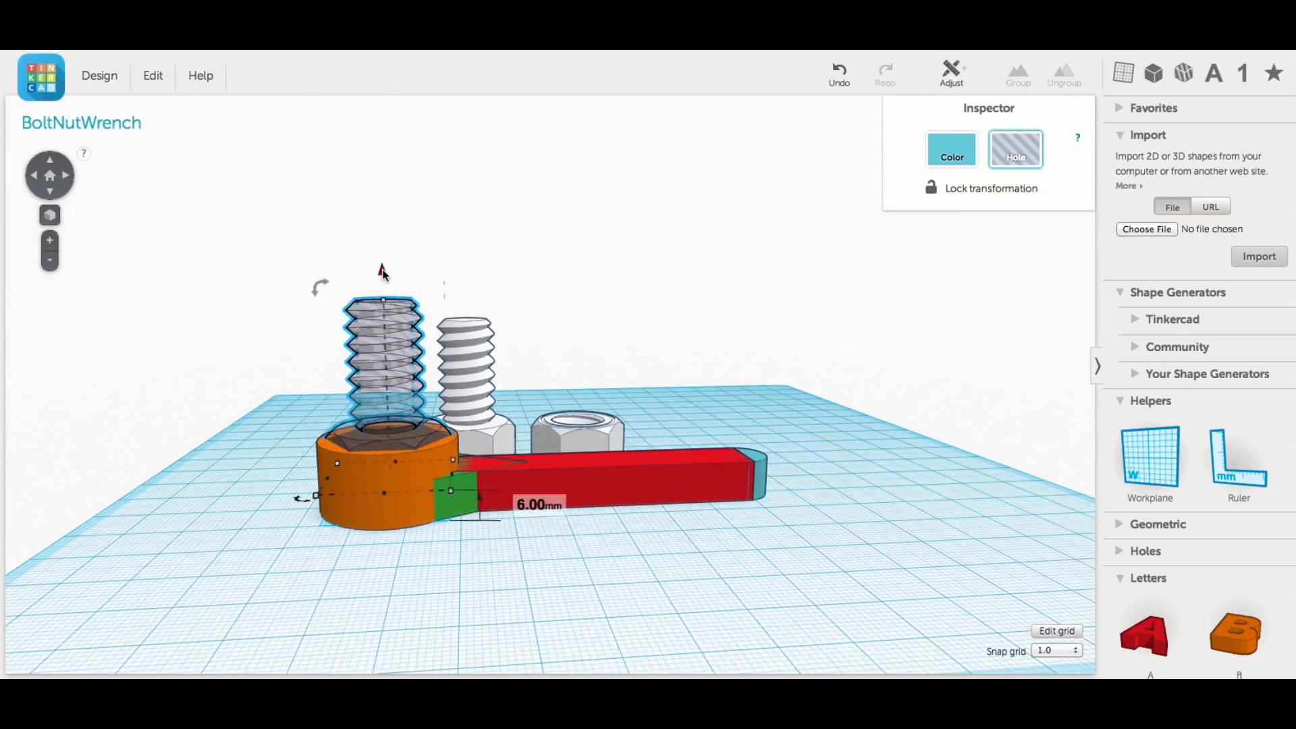
mouse_move(383, 272)
mouse_down()
mouse_move(380, 238)
mouse_move(382, 273)
mouse_up()
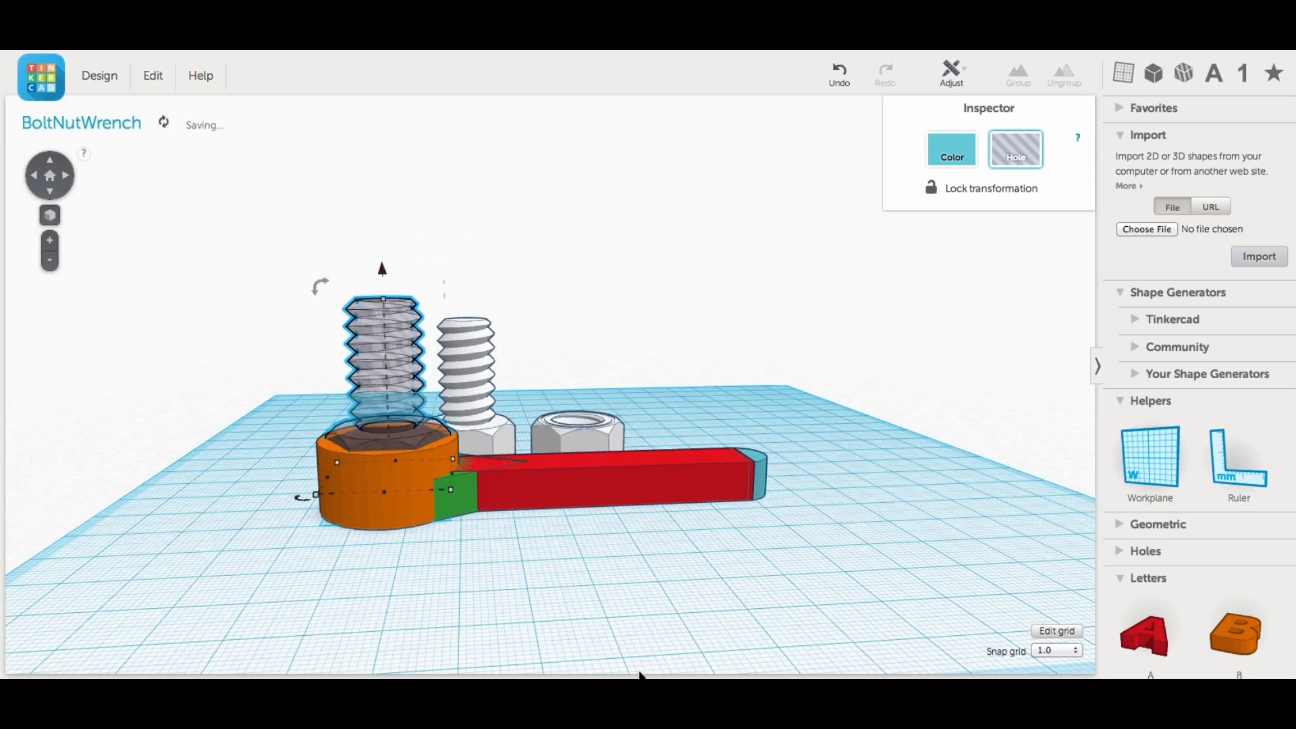
right_drag(528, 557, 513, 593)
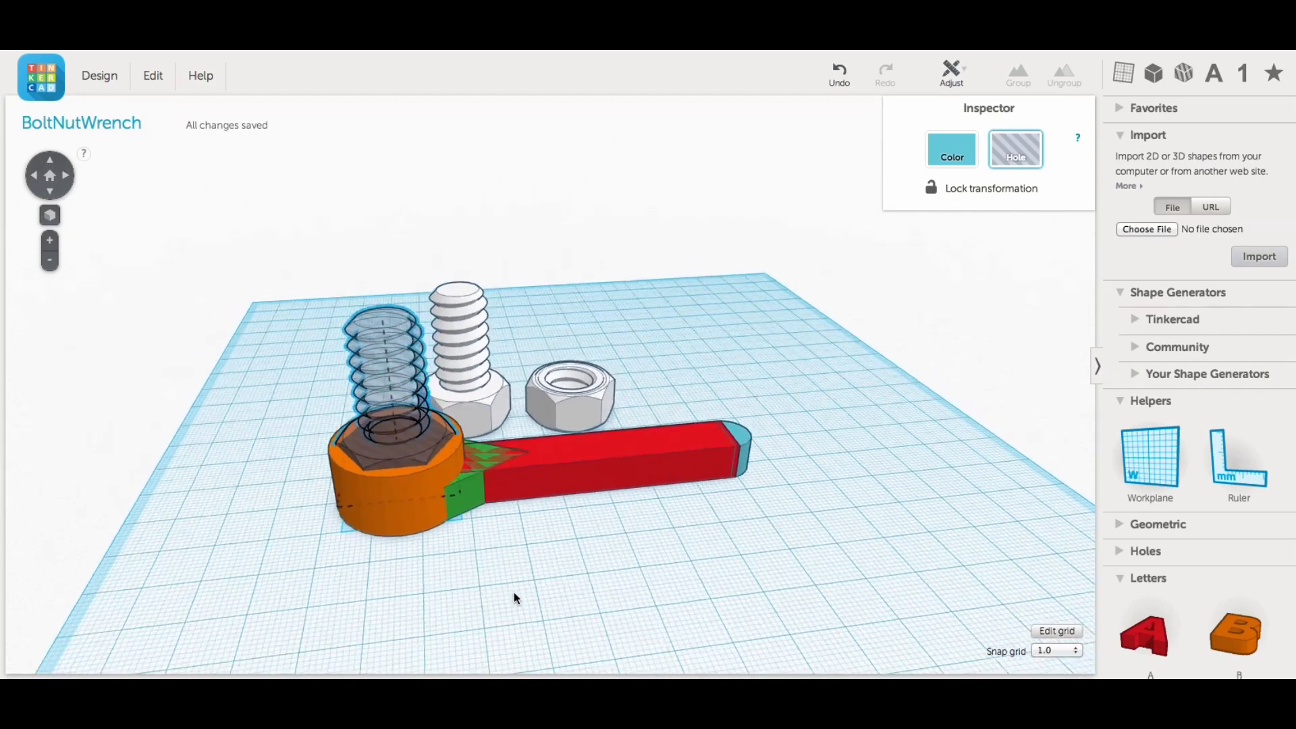
Select all the wrench parts together with the bolt-shaped hole and group them to cut the hexagonal socket into the wrench head
drag(254, 459, 798, 527)
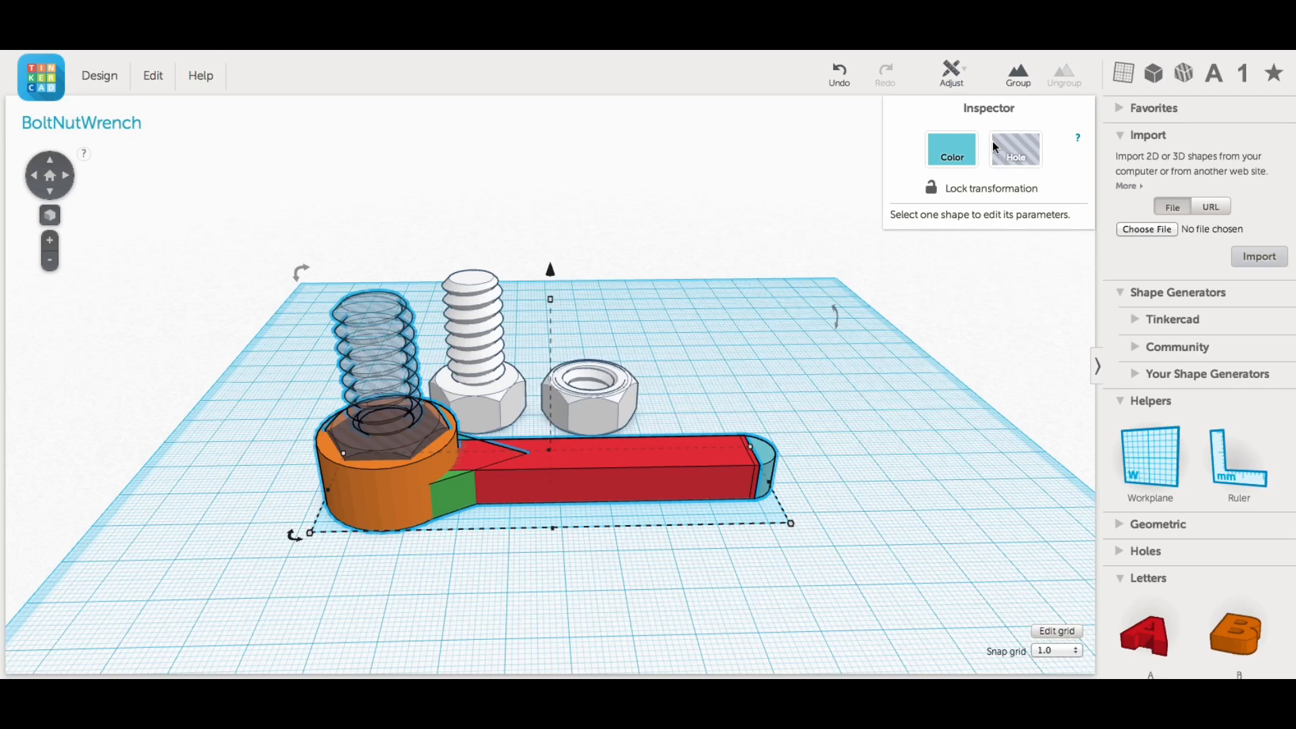
click(1018, 75)
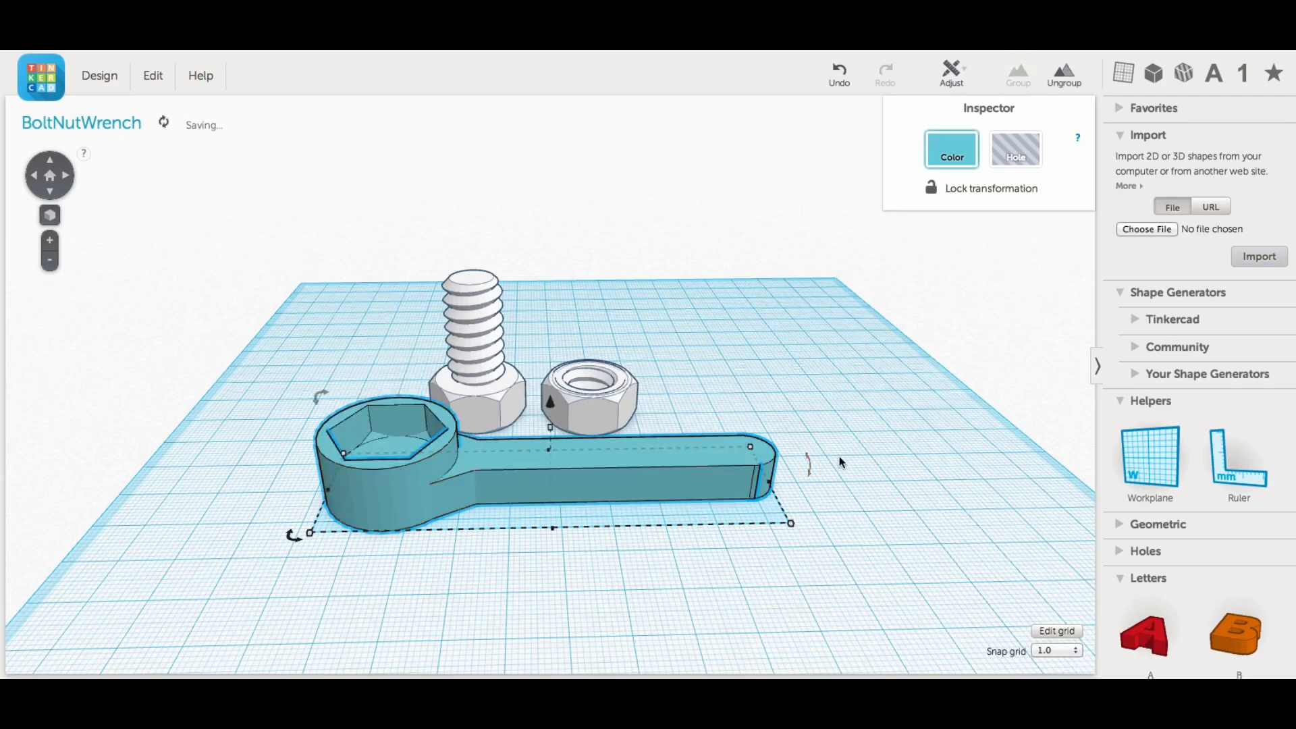
right_drag(840, 414, 841, 529)
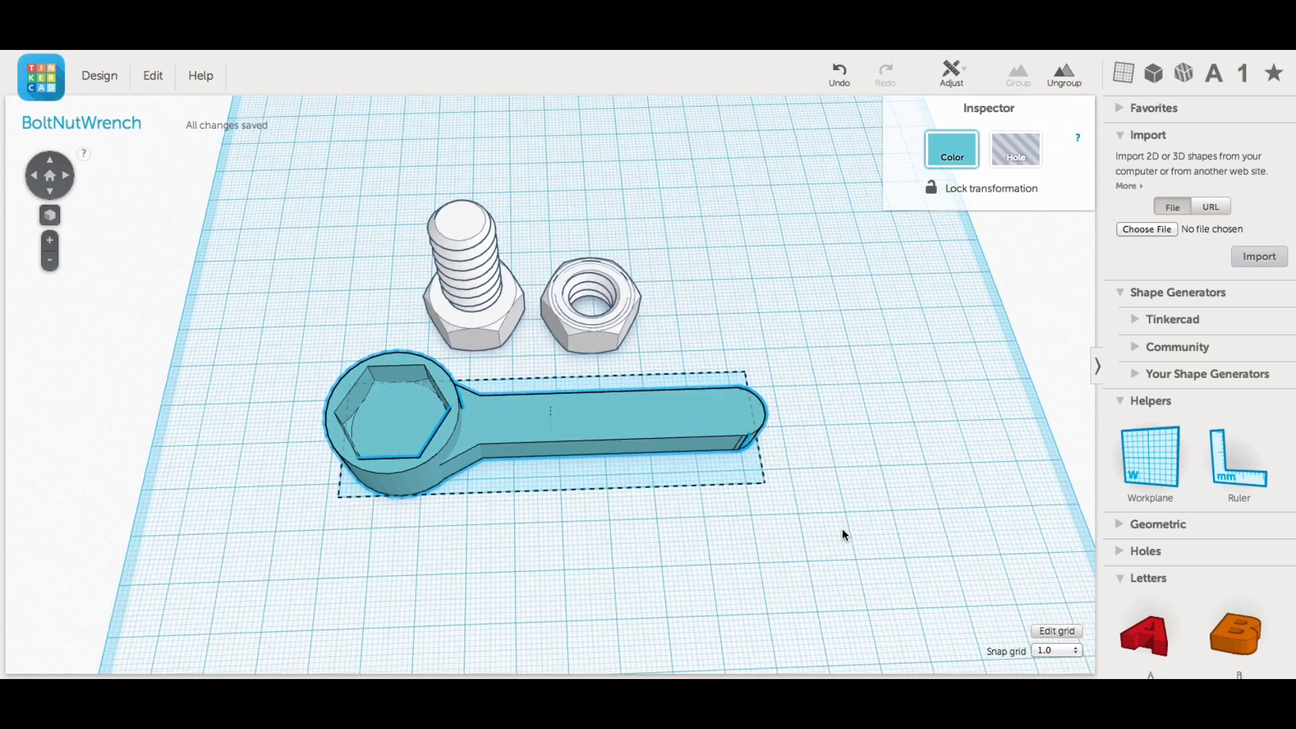
click(861, 313)
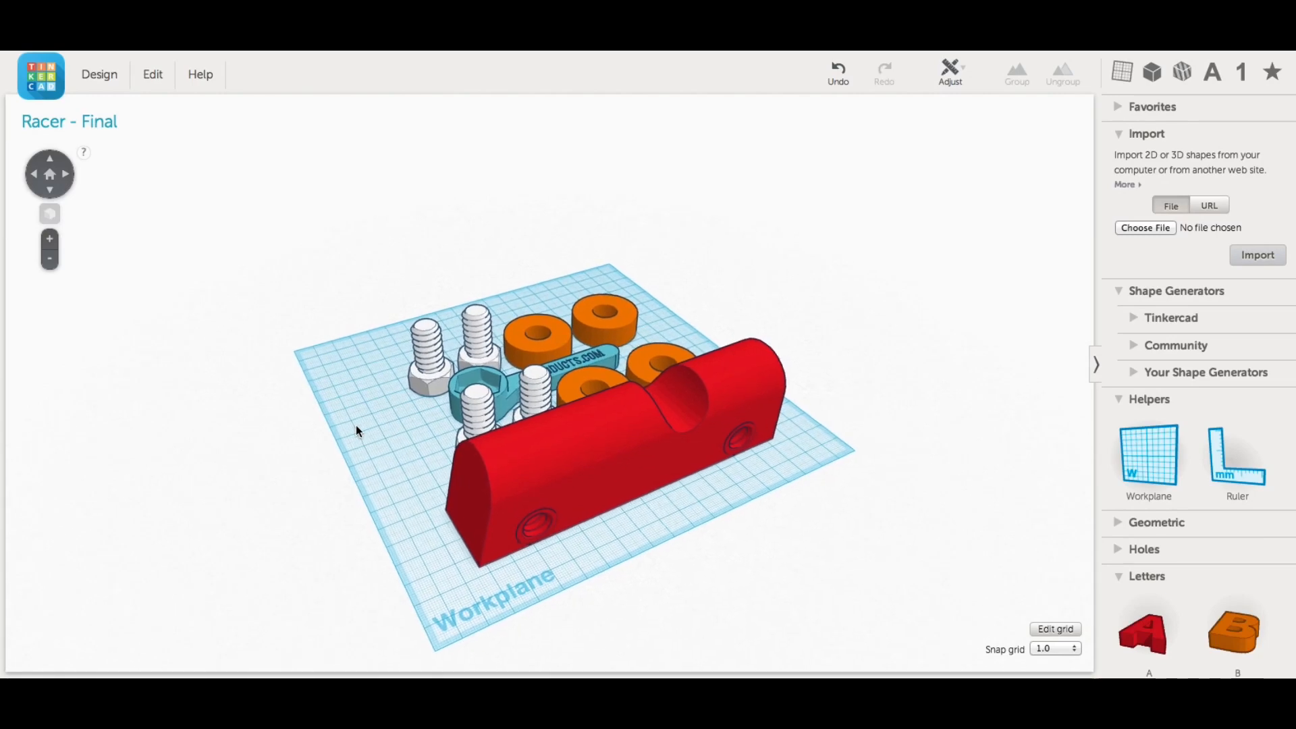
right_drag(356, 431, 202, 454)
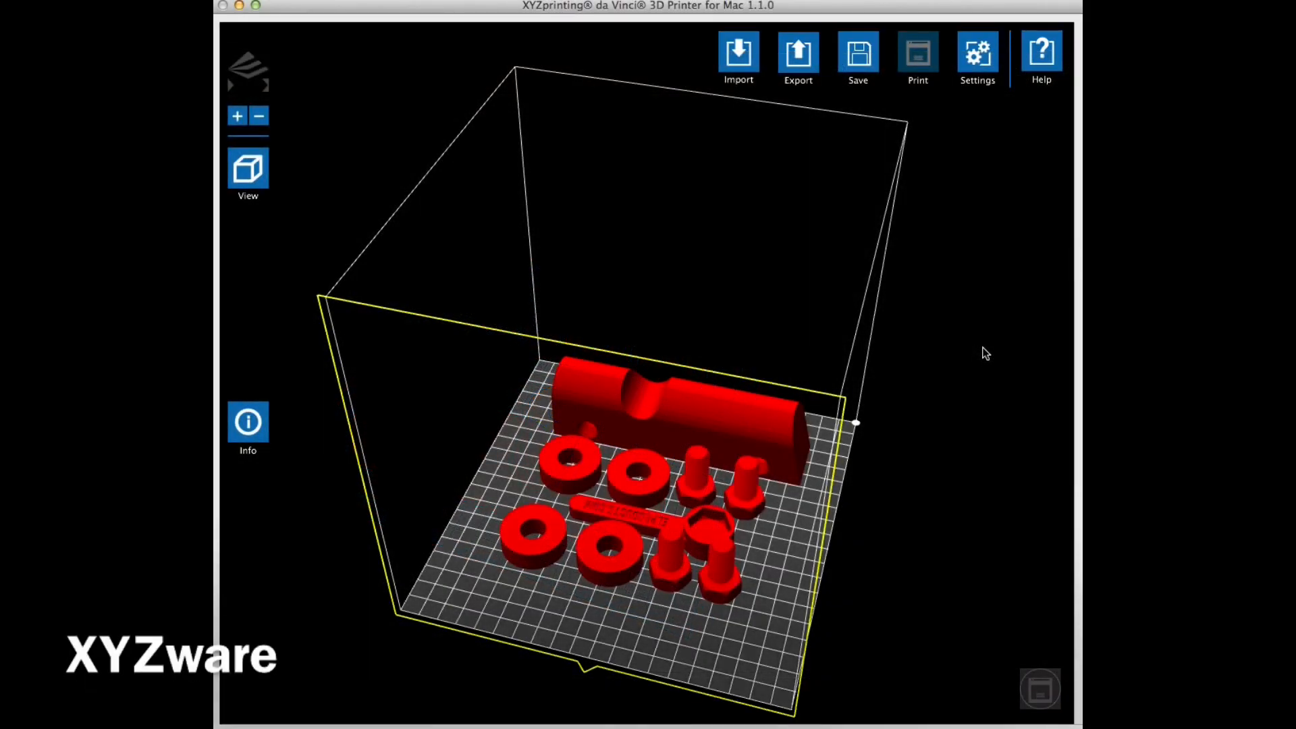
Switch to XYZware, export the racer parts for ABS with 50% density, 0.2 layer height and standard shells and speed, and open the object info
click(802, 62)
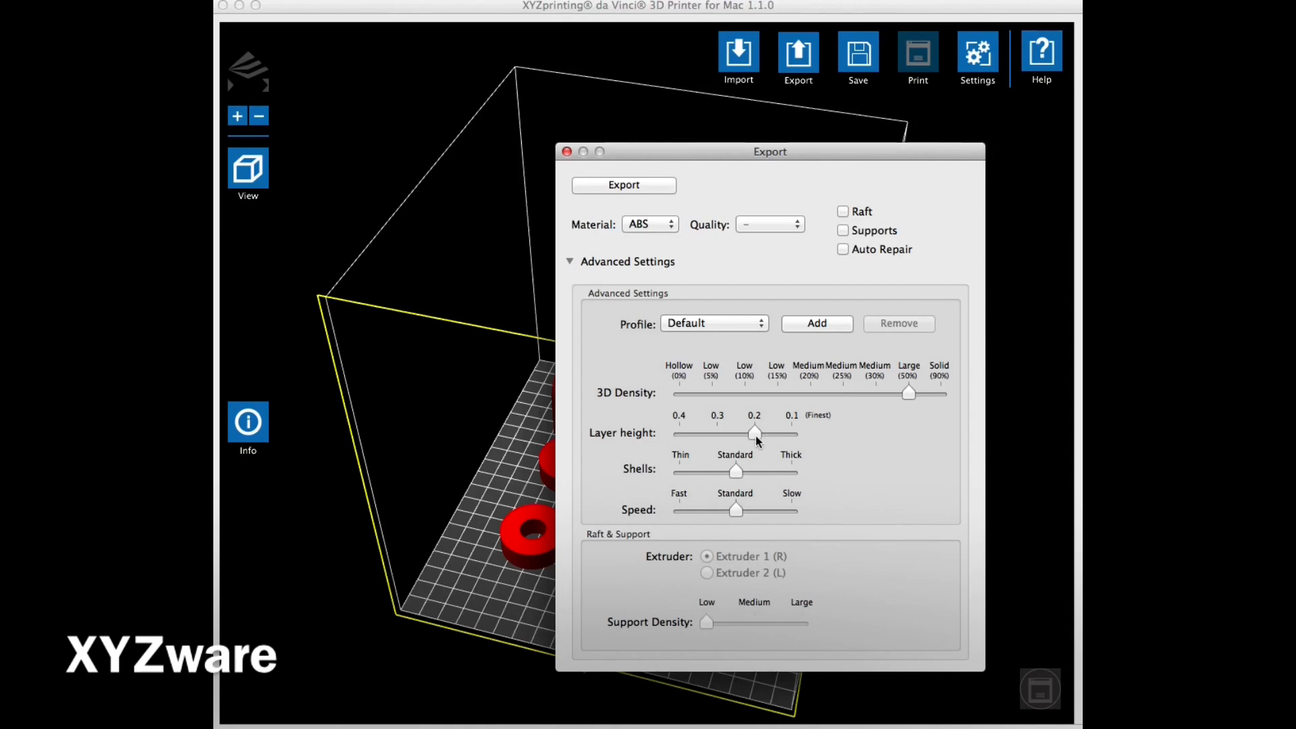
click(621, 187)
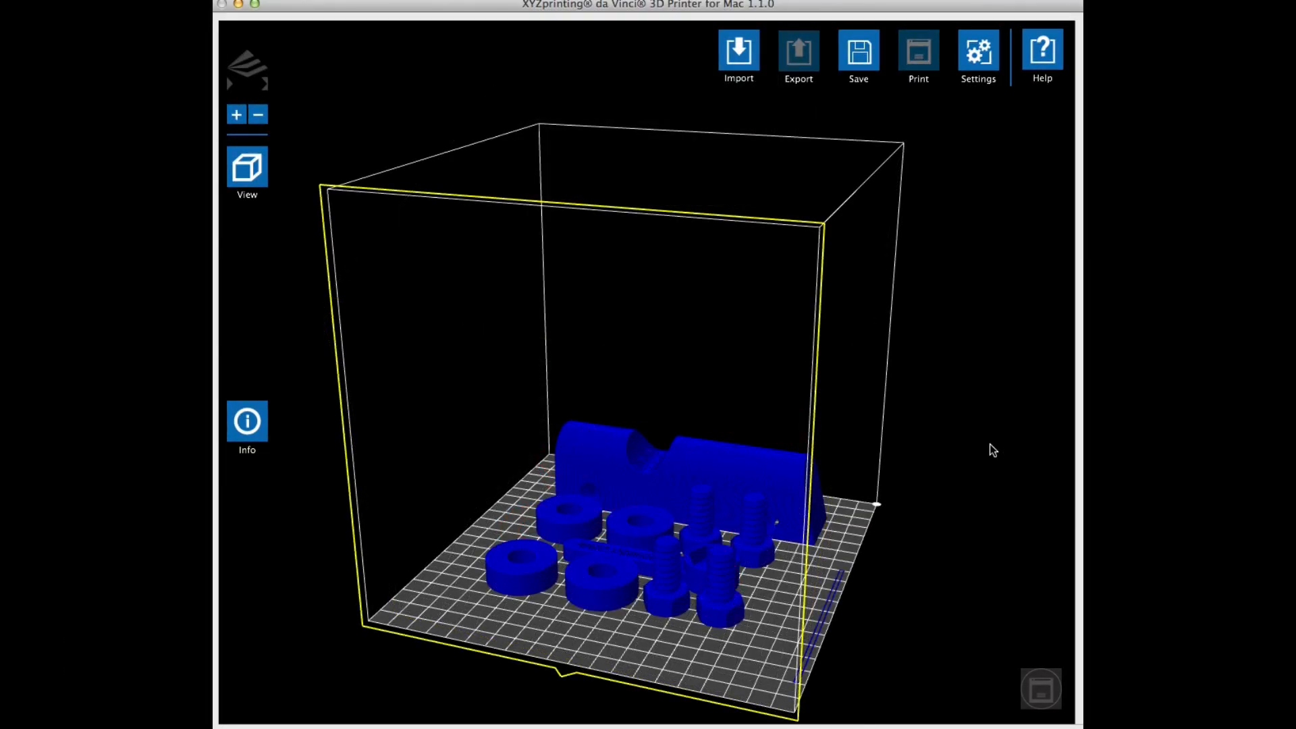
click(249, 424)
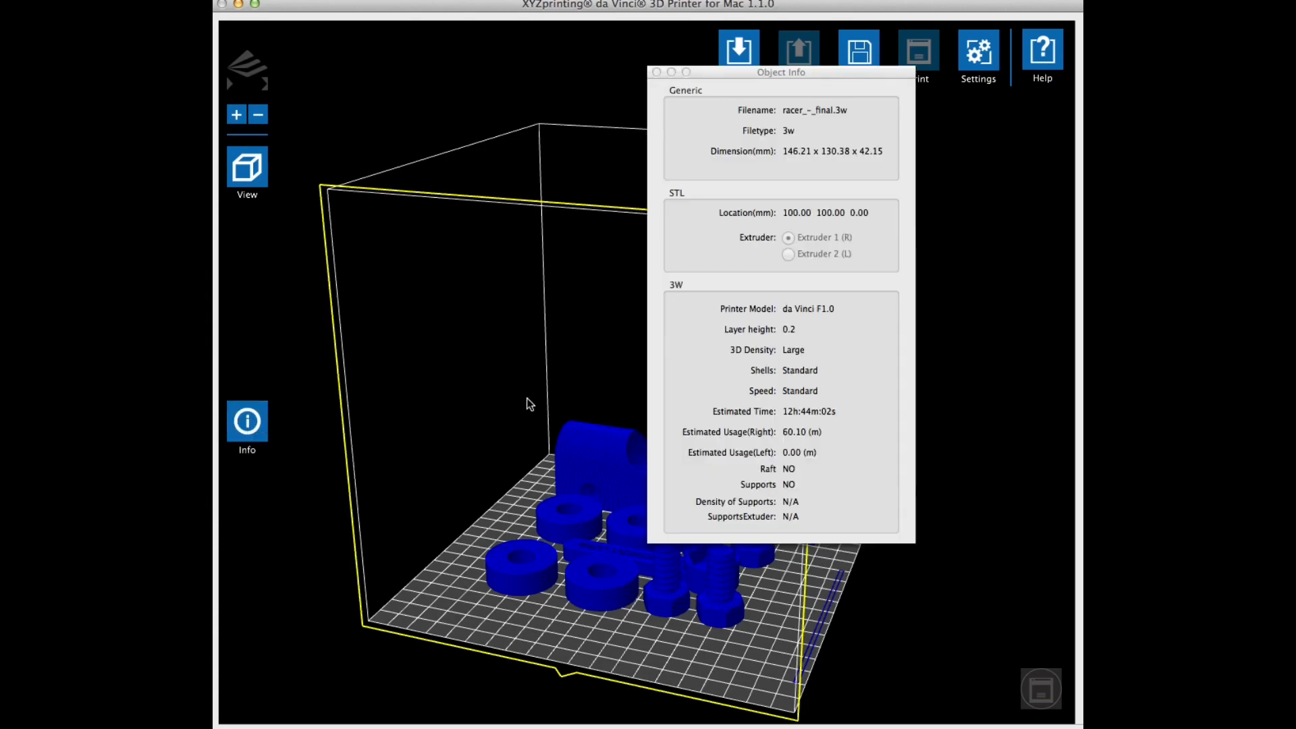